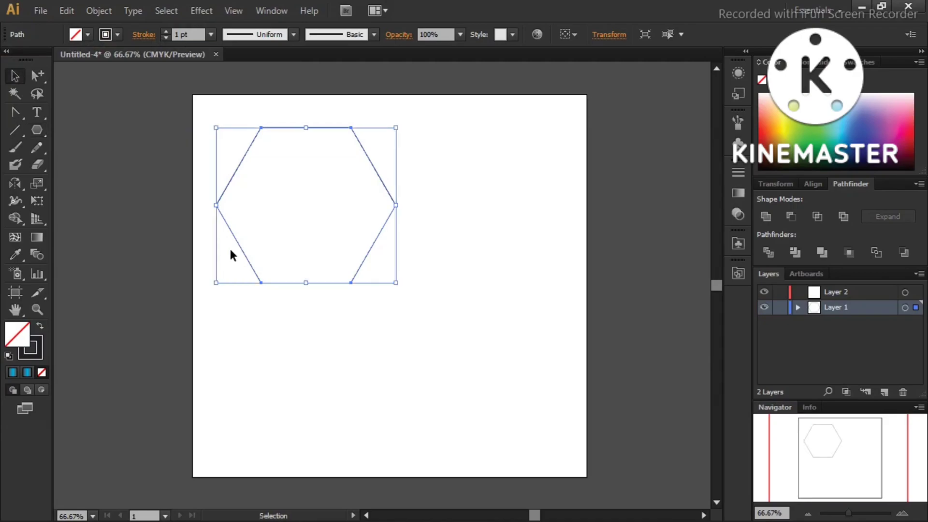
# Step: Move the hexagon lower on the artboard, rotate it so a vertex points up, and scale it down
pyautogui.click(313, 283)
pyautogui.click(300, 205)
pyautogui.click(390, 199)
pyautogui.moveTo(390, 190); pyautogui.dragTo(385, 261)
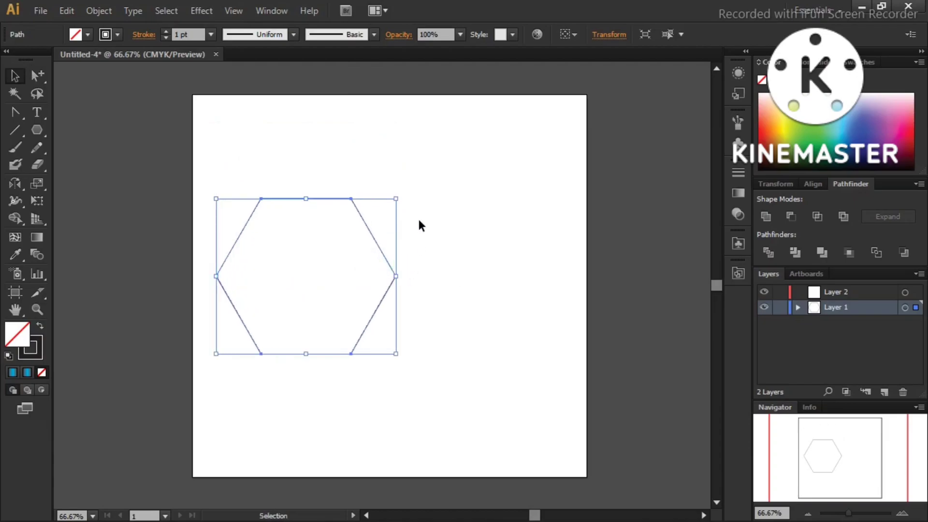
pyautogui.moveTo(405, 193); pyautogui.dragTo(262, 159)
pyautogui.moveTo(384, 366); pyautogui.dragTo(348, 327)
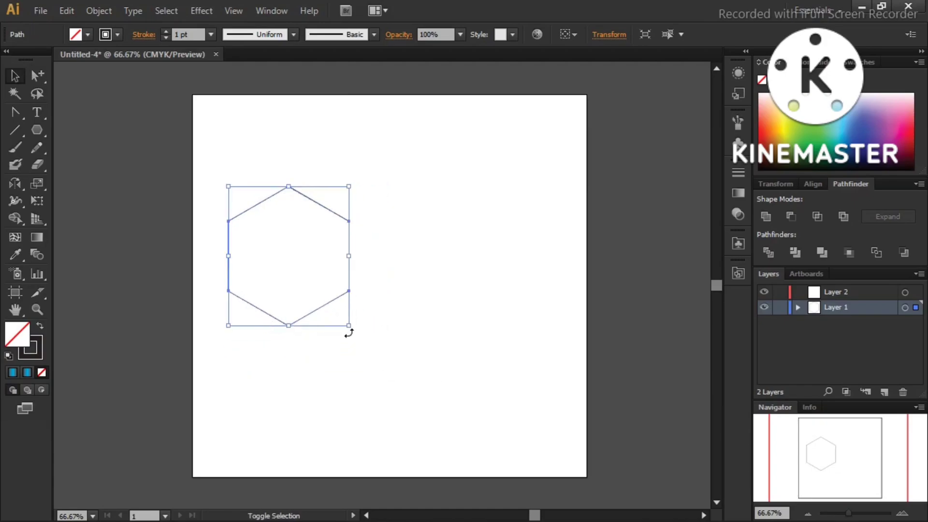
pyautogui.moveTo(354, 280); pyautogui.dragTo(371, 303)
# Step: Duplicate the hexagon and place the copy to its right so their vertical sides coincide
pyautogui.press('ctrl')
pyautogui.hotkey('ctrl', 'shift', 'z')
pyautogui.hotkey('ctrl', 'v')
pyautogui.moveTo(445, 306); pyautogui.dragTo(509, 317)
pyautogui.scroll(2, 407, 320)
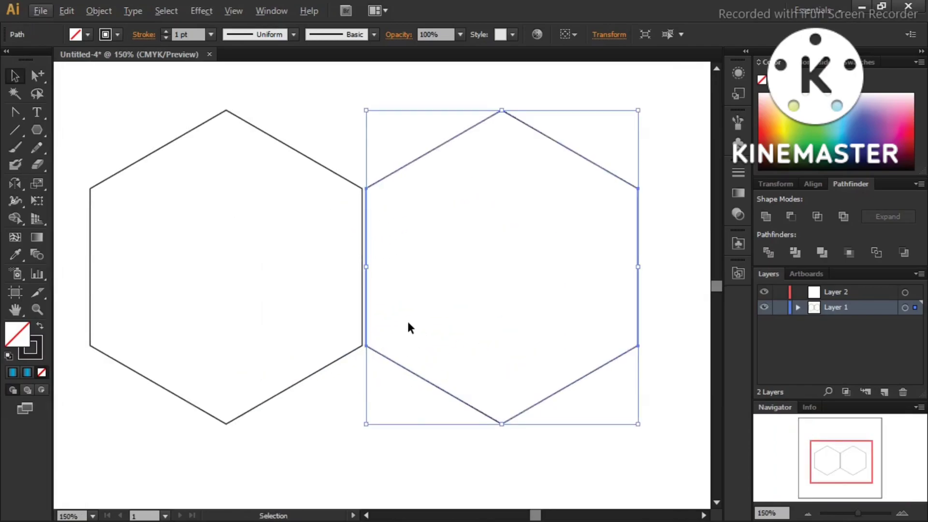
pyautogui.click(407, 320)
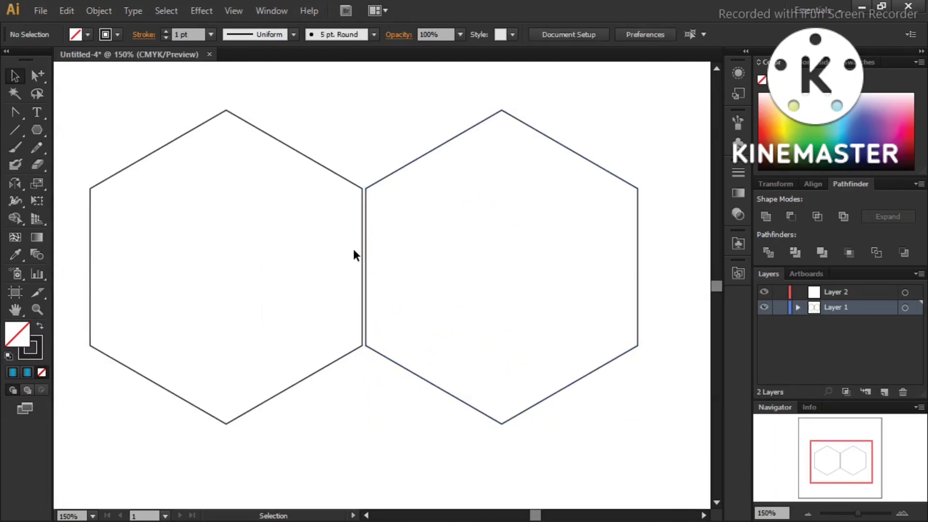
pyautogui.click(364, 283)
pyautogui.moveTo(364, 285); pyautogui.dragTo(360, 285)
pyautogui.click(356, 450)
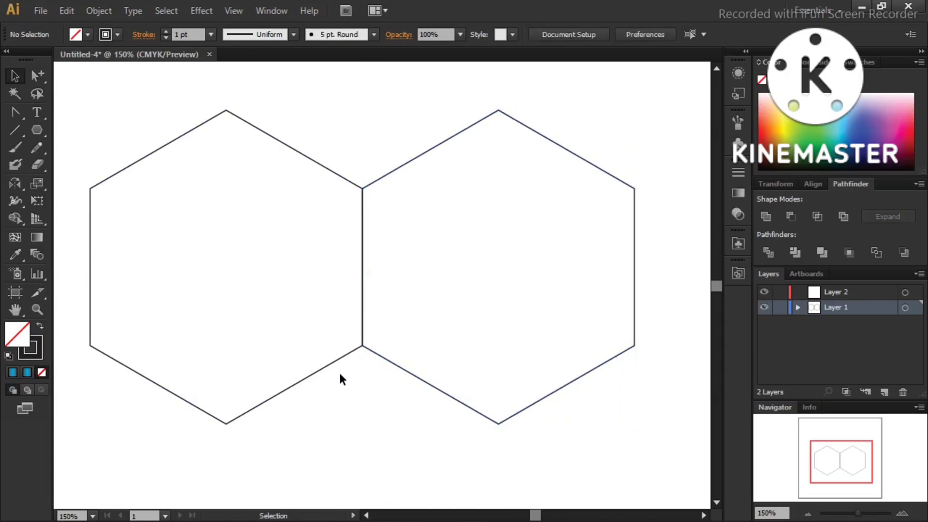
# Step: Copy the left hexagon and fit the duplicate beneath the pair, nested between their lower edges
pyautogui.hotkey('ctrl', '-')
pyautogui.scroll(-3, 232, 304)
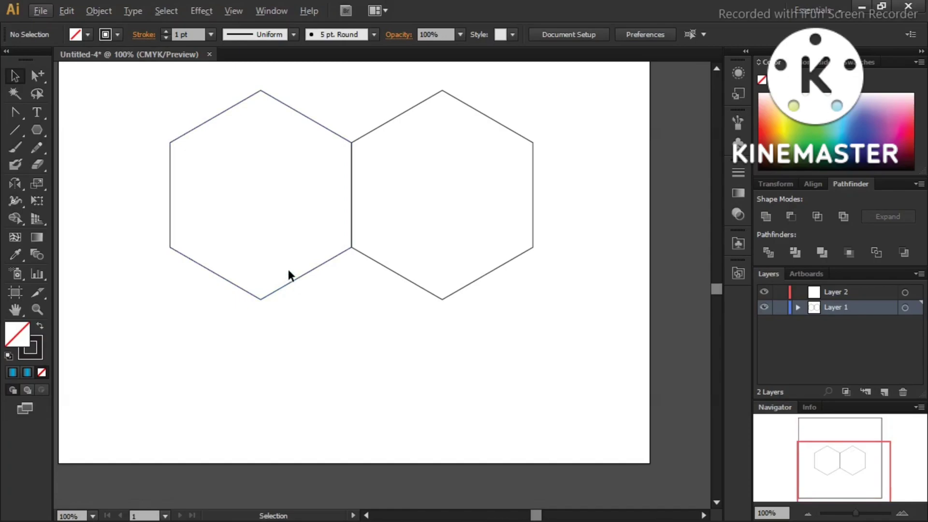
pyautogui.click(293, 282)
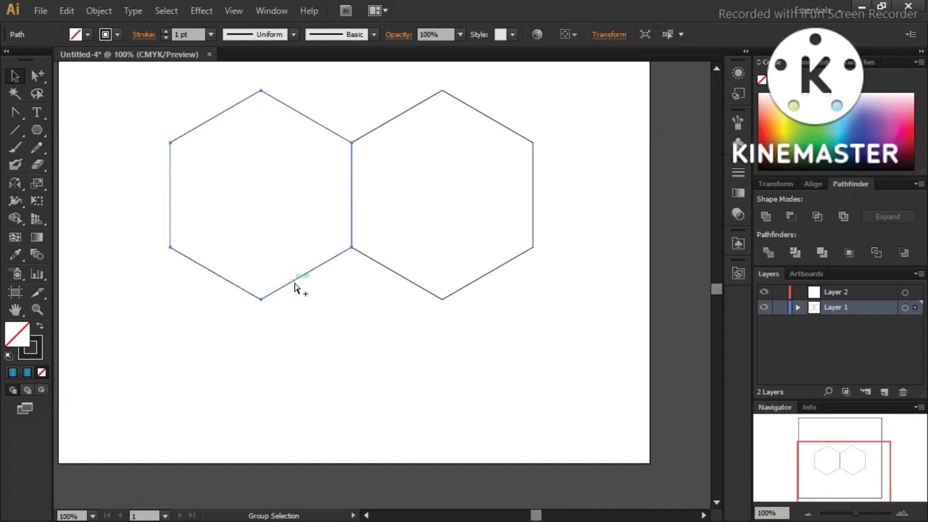
pyautogui.hotkey('ctrl', 'c')
pyautogui.hotkey('ctrl', 'v')
pyautogui.moveTo(375, 187); pyautogui.dragTo(344, 250)
pyautogui.scroll(-1, 334, 311)
pyautogui.scroll(1, 334, 311)
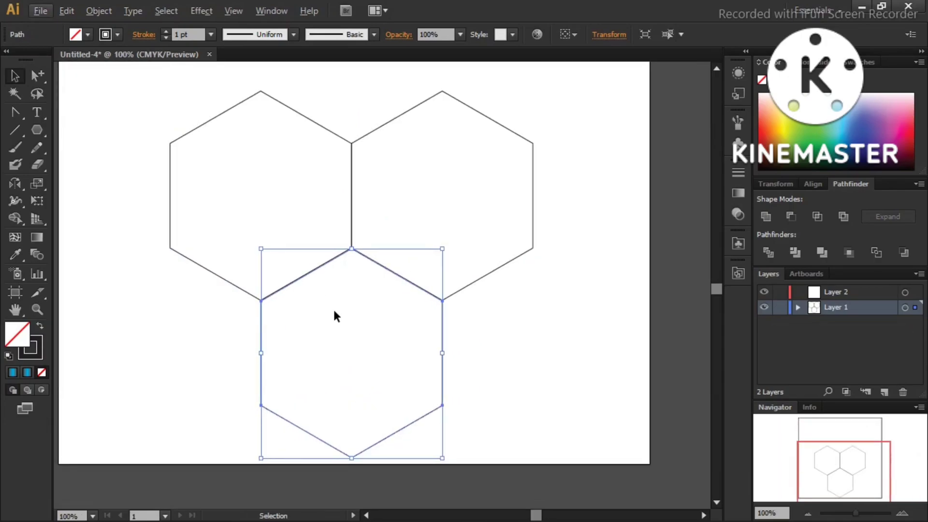
pyautogui.click(558, 340)
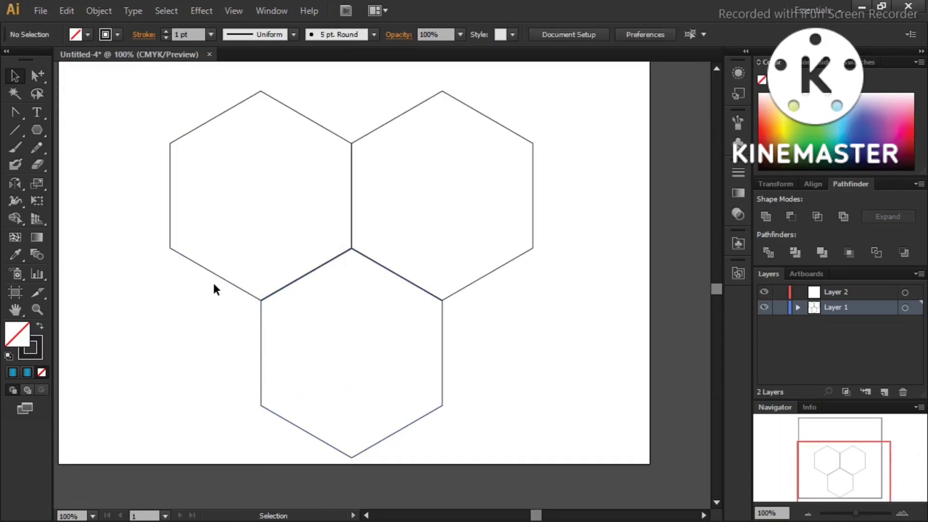
pyautogui.click(321, 267)
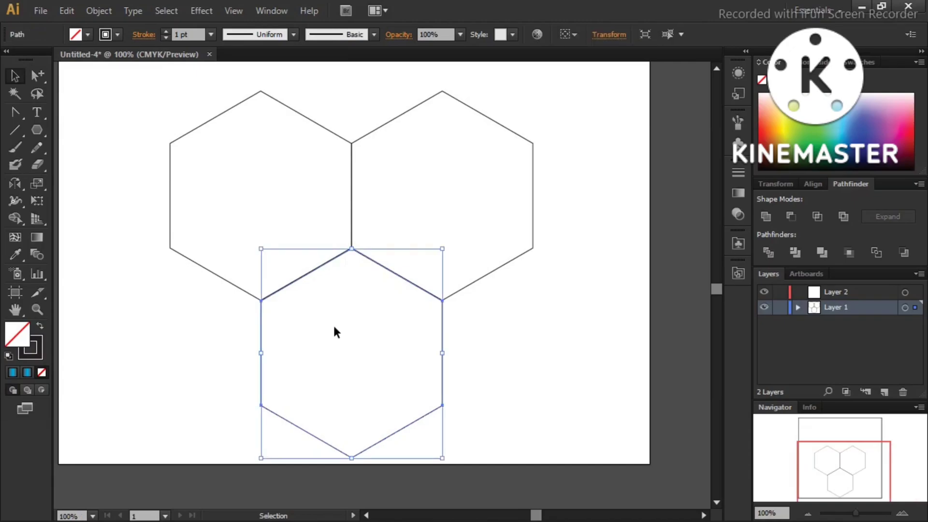
pyautogui.click(492, 327)
# Step: Select all three hexagons and nudge them upward to the middle of the artboard
pyautogui.scroll(-2, 301, 304)
pyautogui.moveTo(222, 150); pyautogui.dragTo(458, 396)
pyautogui.press('Up')
pyautogui.press('Up')
pyautogui.press('Up')
pyautogui.press('Up')
pyautogui.press('Up')
pyautogui.press('Up')
pyautogui.press('Up')
pyautogui.press('Up')
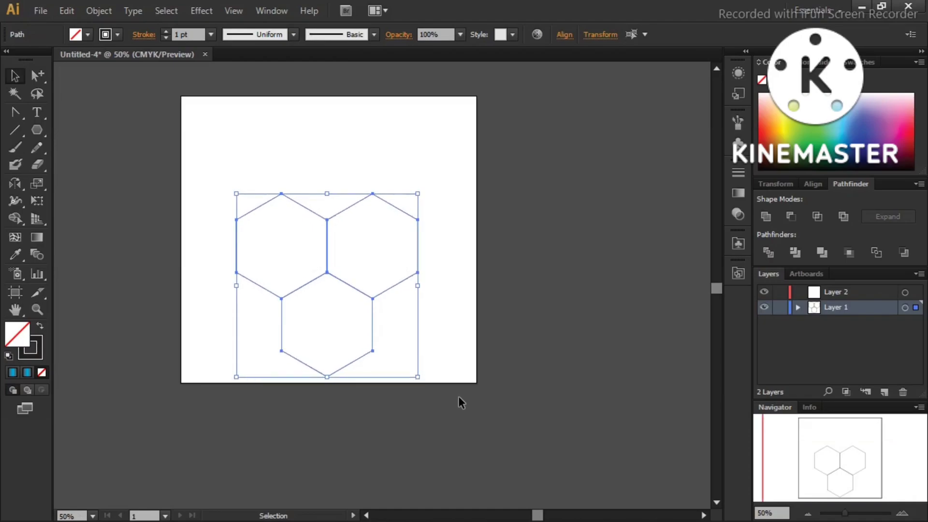
pyautogui.press('Up')
pyautogui.press('Up')
pyautogui.press('Up')
pyautogui.press('Up')
pyautogui.press('Up')
pyautogui.press('Up')
pyautogui.press('Up')
pyautogui.press('Up')
pyautogui.press('Up')
pyautogui.press('Up')
pyautogui.press('Up')
pyautogui.press('Up')
pyautogui.press('Up')
pyautogui.press('Up')
pyautogui.press('Up')
pyautogui.press('Up')
pyautogui.press('Up')
pyautogui.press('Up')
pyautogui.press('Up')
pyautogui.press('Up')
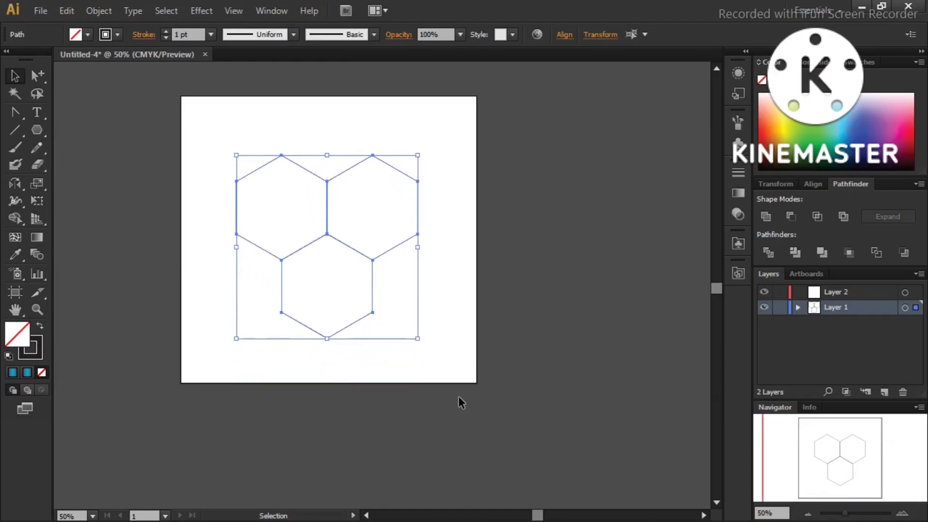
# Step: Merge the three hexagons into a single outline with the Shape Builder tool
pyautogui.scroll(2, 314, 340)
pyautogui.scroll(-1, 314, 348)
pyautogui.scroll(-1, 328, 327)
pyautogui.scroll(1, 327, 323)
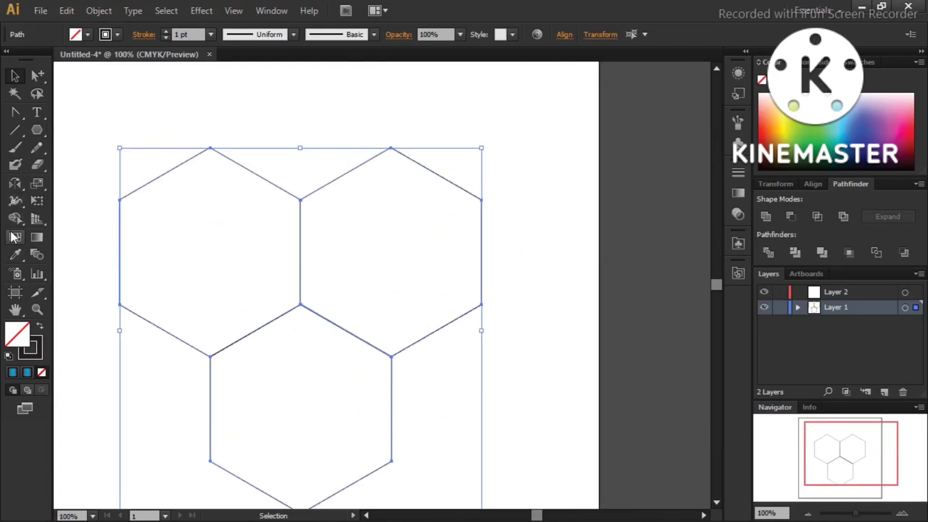
pyautogui.hotkey('shift', 'm')
pyautogui.moveTo(224, 243)
pyautogui.mouseDown()
pyautogui.moveTo(365, 243)
pyautogui.moveTo(459, 256)
pyautogui.mouseUp()
pyautogui.moveTo(380, 261); pyautogui.dragTo(263, 452)
pyautogui.click(15, 76)
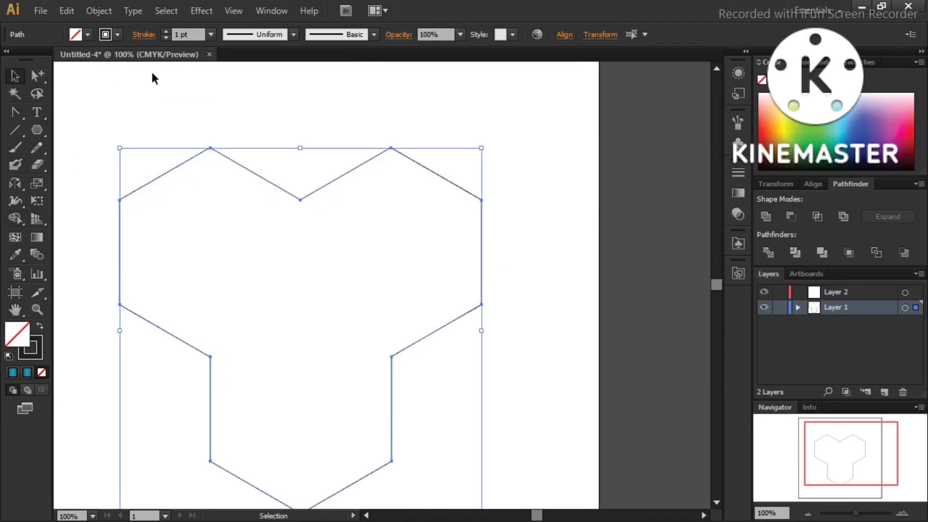
# Step: Group the merged outline and deselect it
pyautogui.click(69, 13)
pyautogui.moveTo(100, 13)
pyautogui.click(117, 68)
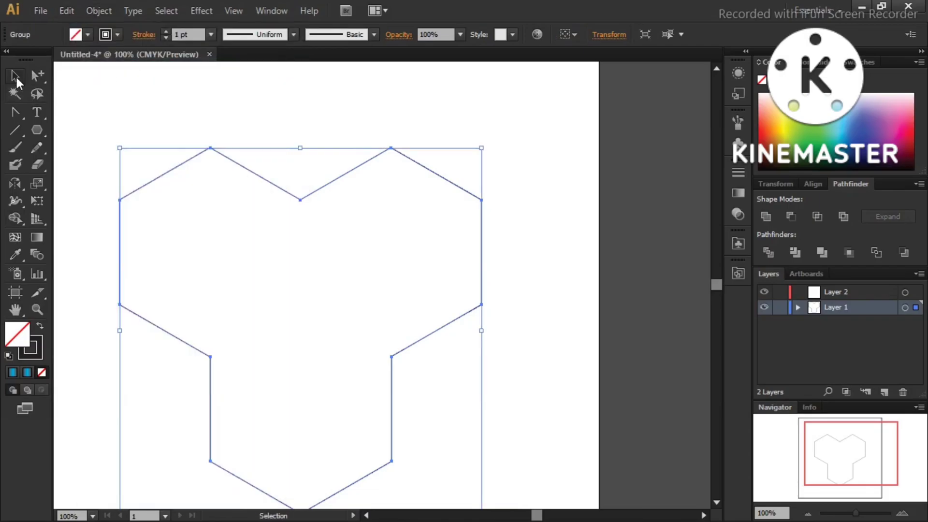
pyautogui.click(260, 101)
pyautogui.scroll(-2, 423, 280)
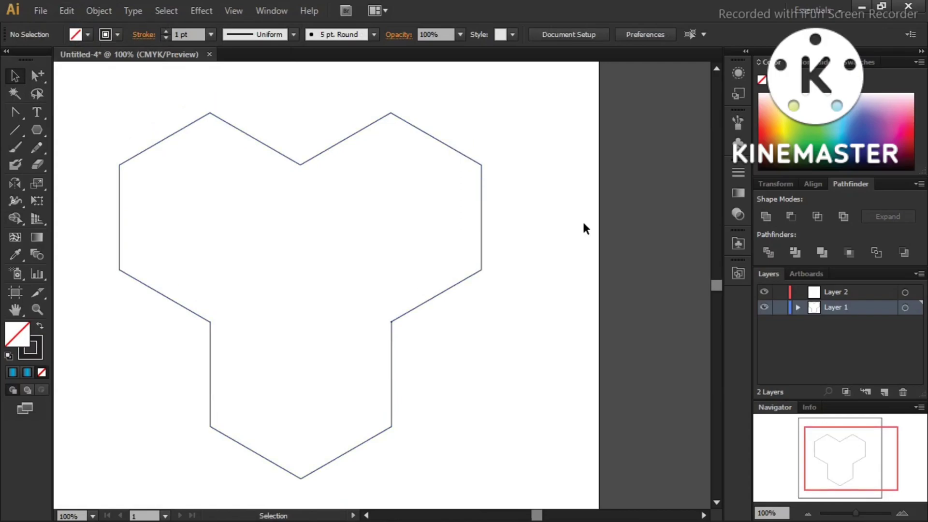
# Step: Draw a line from the outline's upper-left corner to its centre and a vertical line past the bottom vertex, and group both
pyautogui.click(15, 130)
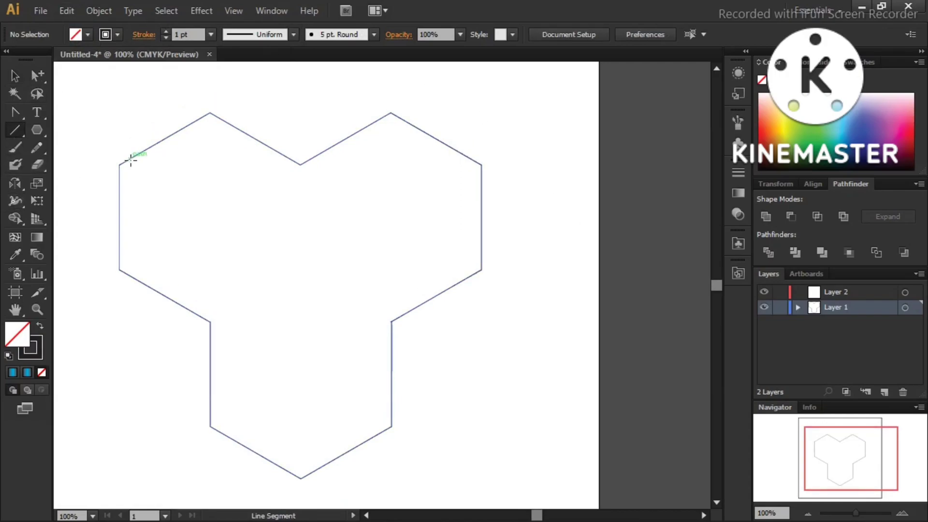
pyautogui.moveTo(121, 165); pyautogui.dragTo(304, 498)
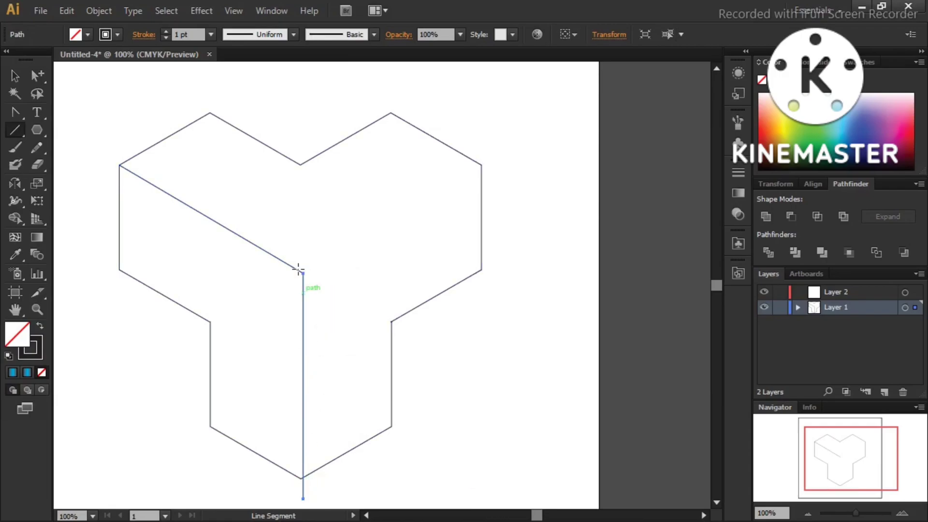
pyautogui.click(15, 75)
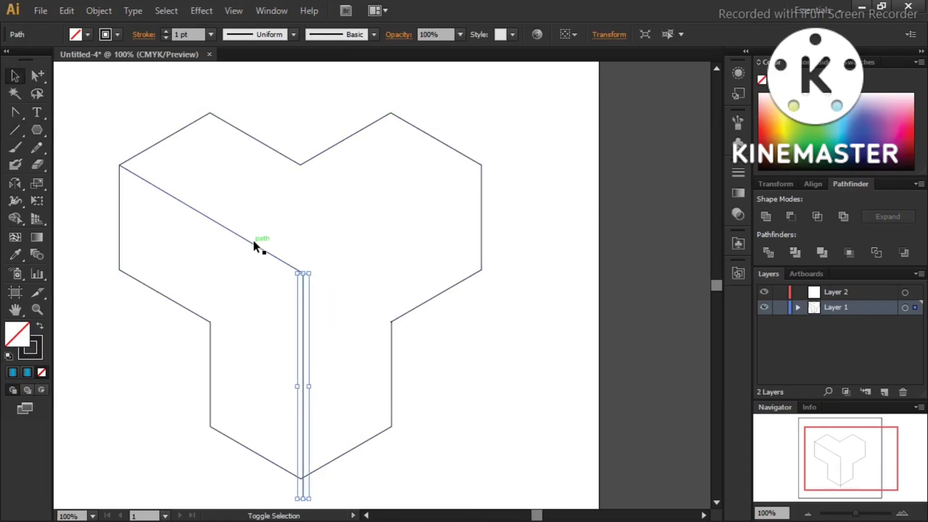
pyautogui.keyDown('shift'); pyautogui.click(252, 238); pyautogui.keyUp('shift')
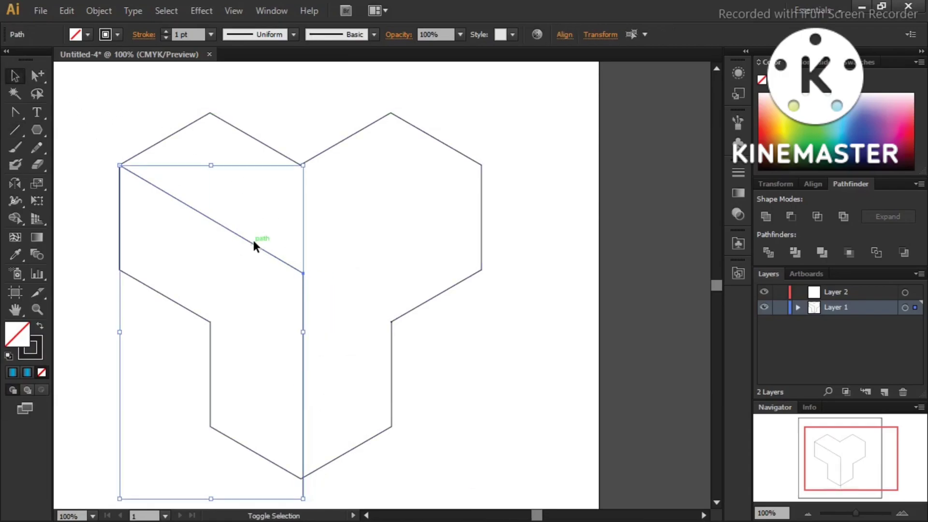
pyautogui.click(99, 10)
pyautogui.click(113, 69)
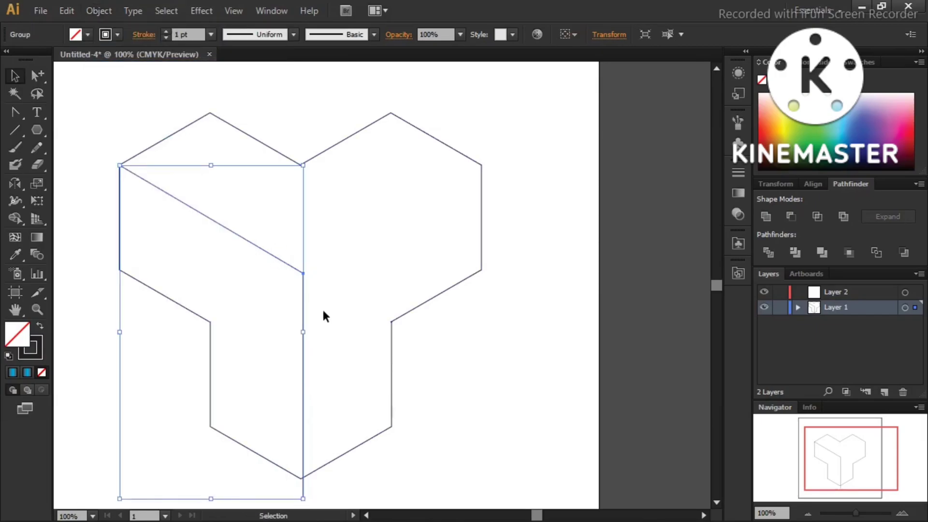
# Step: Nudge the grouped lines left until the vertical one lines up with the outline's bottom vertex
pyautogui.press('Left')
pyautogui.press('Left')
pyautogui.press('Left')
pyautogui.press('Left')
# Step: Shorten the diagonal line so its outer end meets the outline's upper-left corner
pyautogui.click(313, 307)
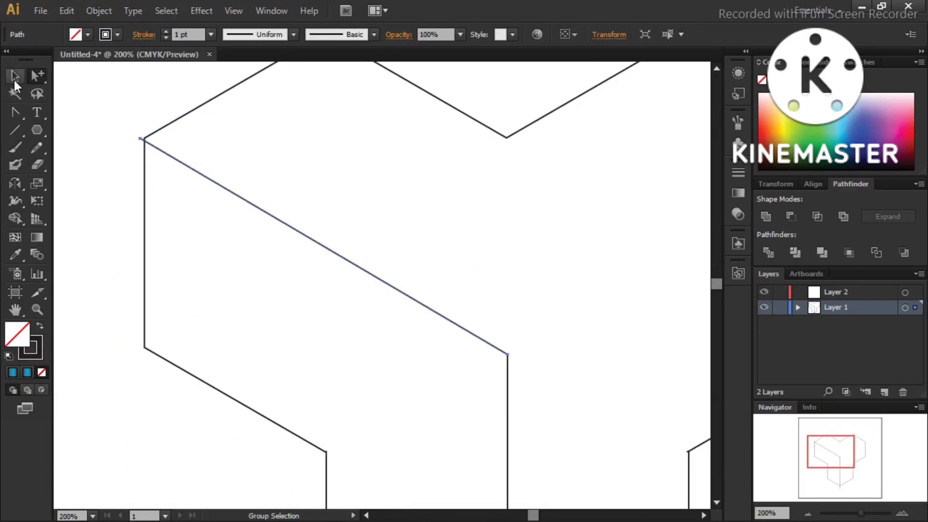
pyautogui.click(14, 79)
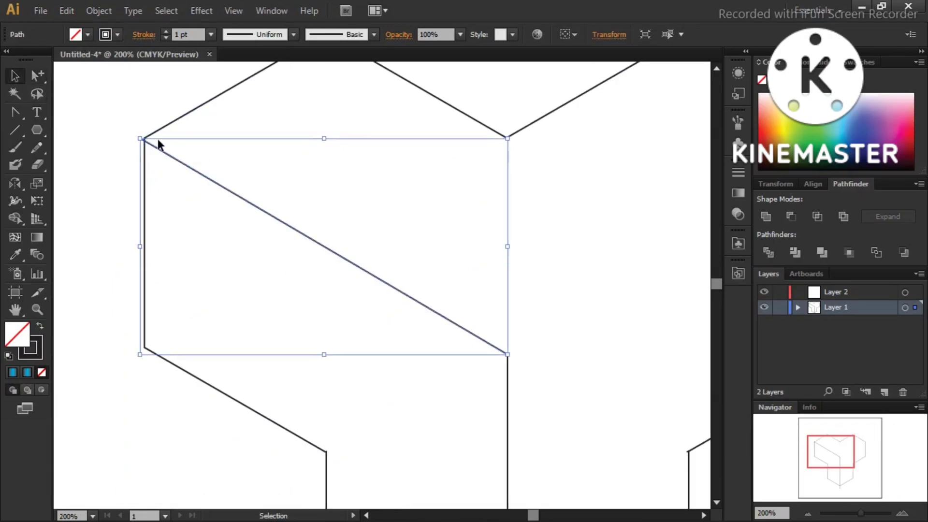
pyautogui.scroll(1, 173, 174)
pyautogui.moveTo(121, 117)
pyautogui.mouseDown()
pyautogui.moveTo(135, 119)
pyautogui.moveTo(124, 117)
pyautogui.mouseUp()
pyautogui.click(104, 148)
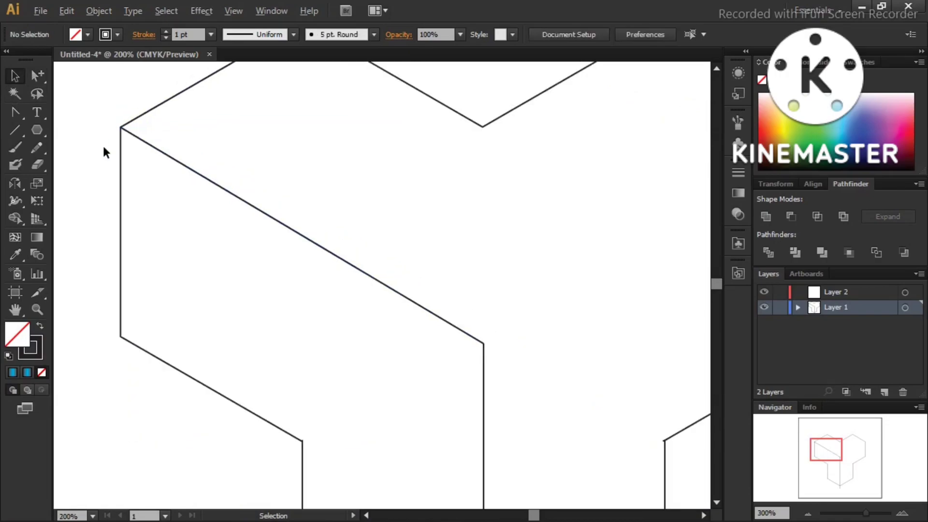
pyautogui.hotkey('ctrl', '0')
pyautogui.hotkey('ctrl', '1')
# Step: Shorten the vertical line so its lower end meets the outline's bottom vertex
pyautogui.click(37, 75)
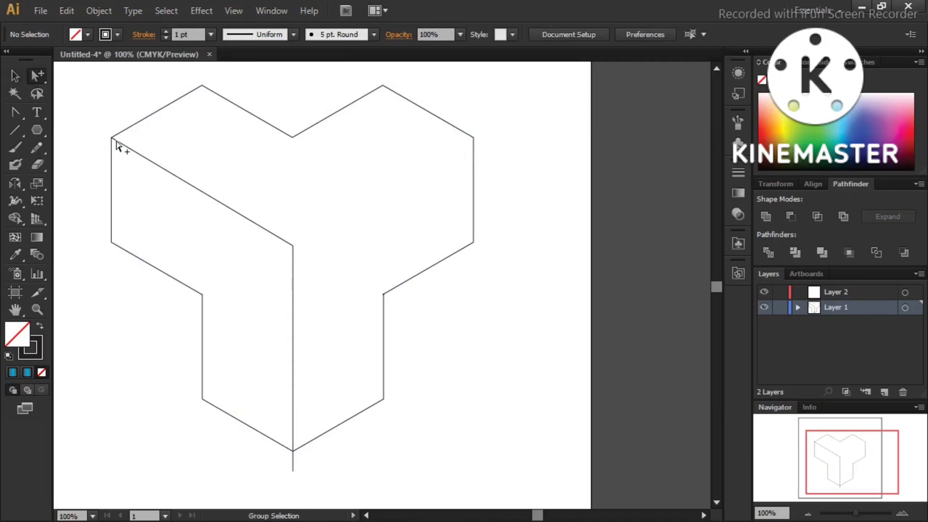
pyautogui.click(294, 332)
pyautogui.click(14, 75)
pyautogui.scroll(-5, 208, 317)
pyautogui.scroll(5, 278, 385)
pyautogui.scroll(-3, 283, 353)
pyautogui.scroll(-1, 294, 353)
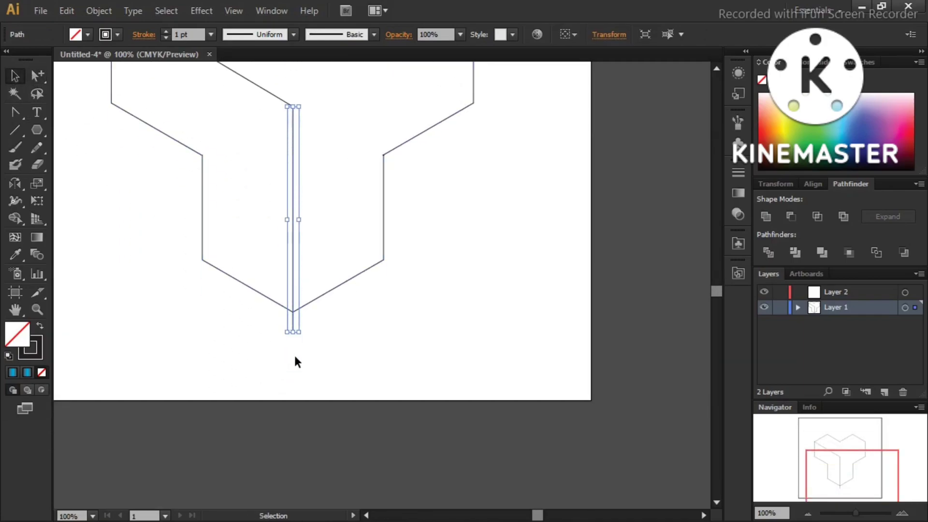
pyautogui.keyDown('alt'); pyautogui.scroll(1, 294, 353); pyautogui.keyUp('alt')
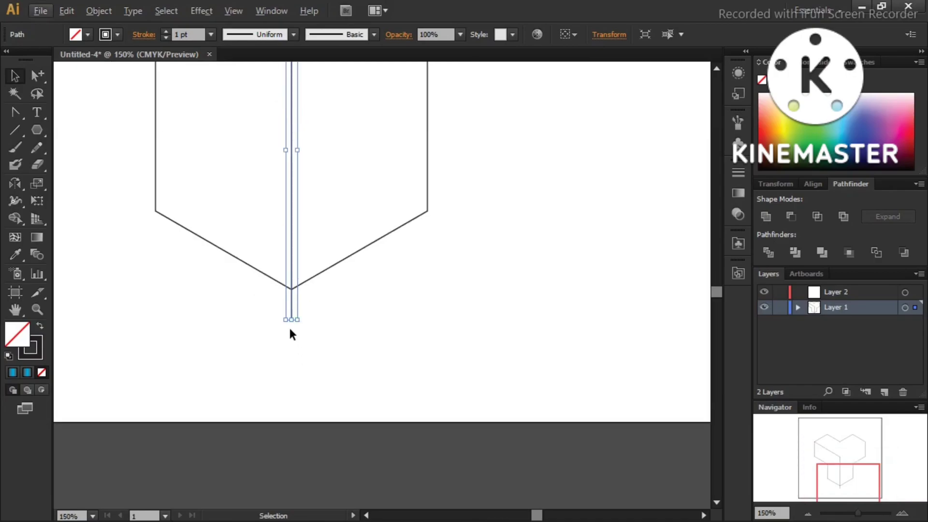
pyautogui.moveTo(291, 320); pyautogui.dragTo(291, 289)
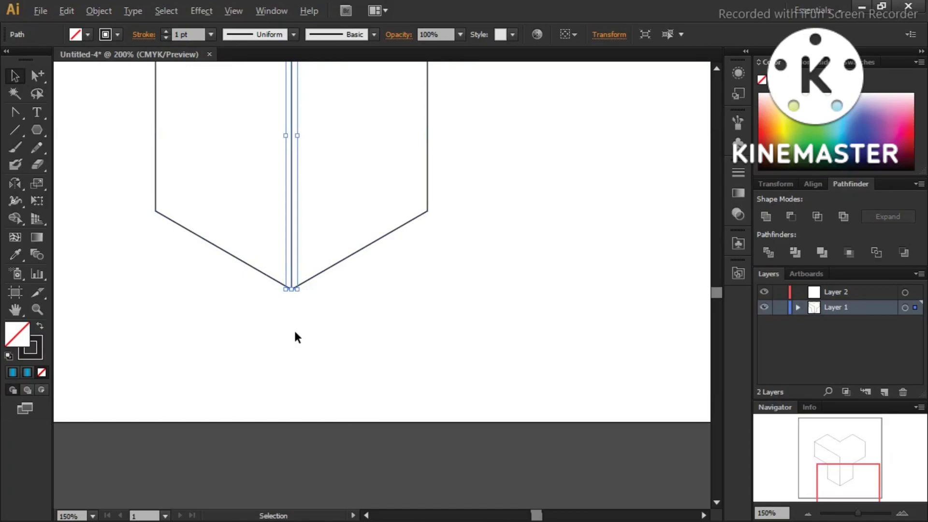
pyautogui.keyDown('alt'); pyautogui.scroll(1, 294, 331); pyautogui.keyUp('alt')
pyautogui.click(286, 316)
pyautogui.keyDown('alt'); pyautogui.scroll(-2, 286, 316); pyautogui.keyUp('alt')
# Step: Reflect a copy of the grouped lines across a vertical axis through their shared centre corner
pyautogui.moveTo(276, 90); pyautogui.dragTo(394, 246)
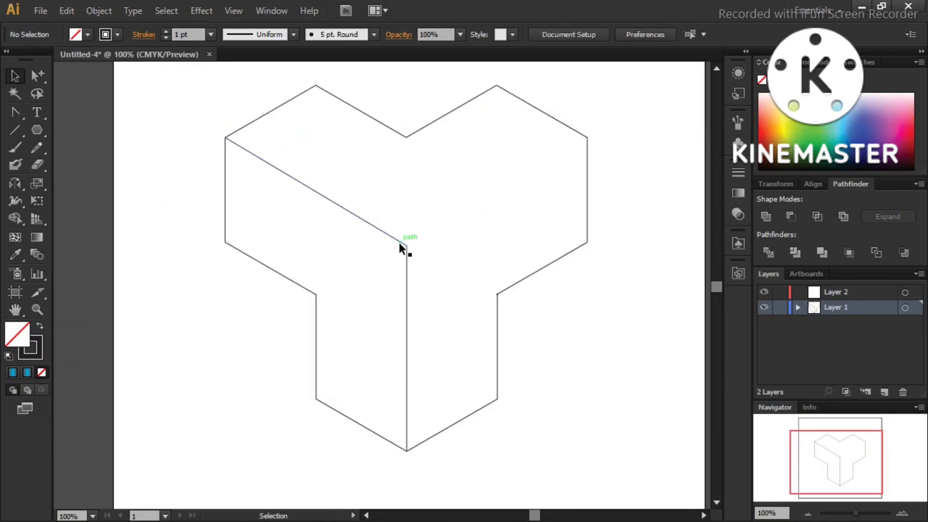
pyautogui.click(403, 248)
pyautogui.click(16, 166)
pyautogui.click(15, 183)
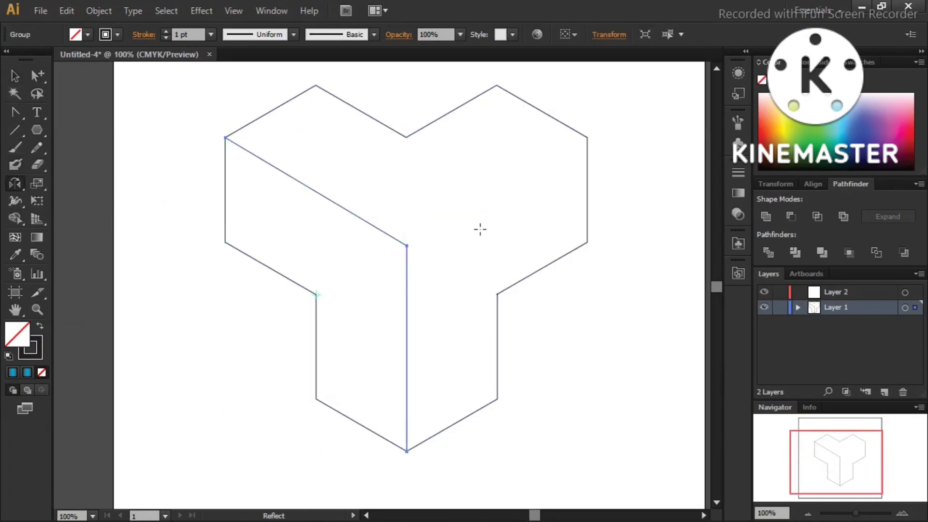
pyautogui.keyDown('alt'); pyautogui.click(407, 246); pyautogui.keyUp('alt')
pyautogui.click(643, 362)
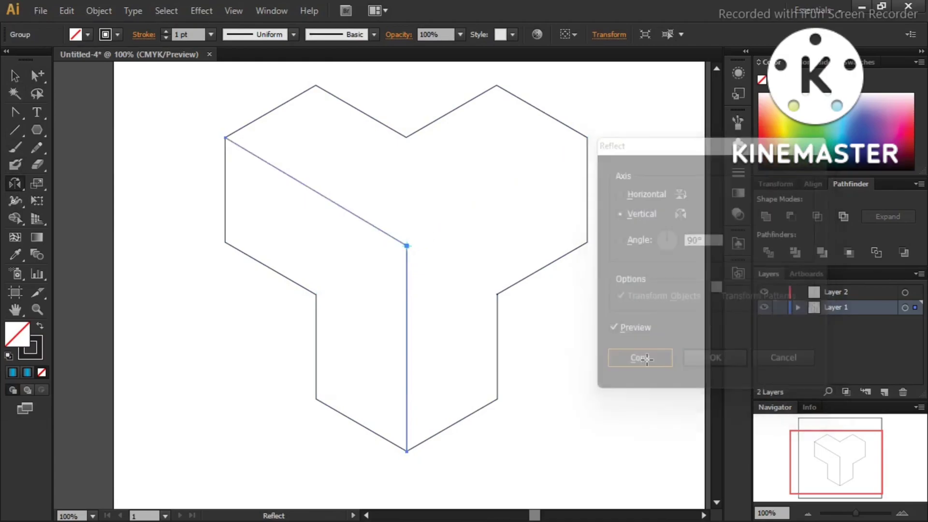
pyautogui.click(15, 76)
pyautogui.click(204, 284)
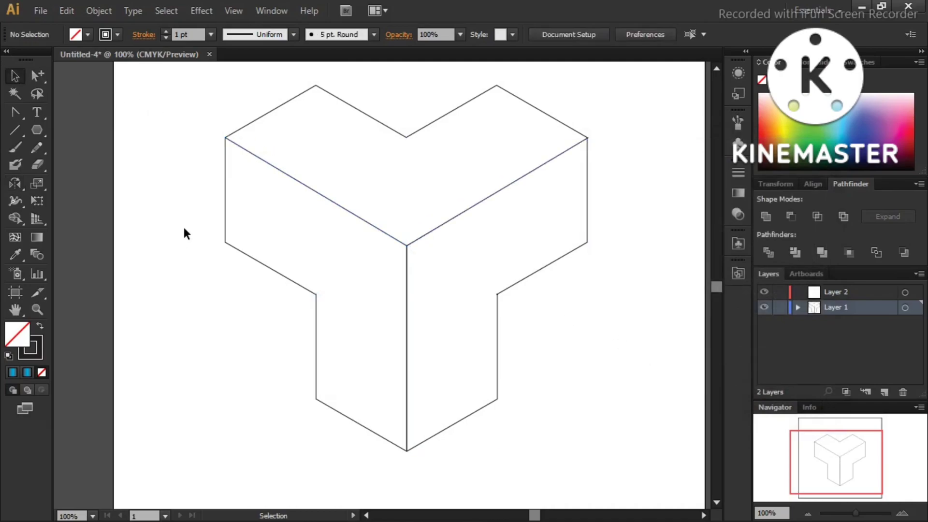
# Step: Select the outline with its inner lines and build the top, left and right faces as separate shapes with Shape Builder
pyautogui.moveTo(190, 80); pyautogui.dragTo(592, 441)
pyautogui.click(203, 241)
pyautogui.moveTo(204, 82); pyautogui.dragTo(627, 462)
pyautogui.moveTo(627, 104); pyautogui.dragTo(190, 401)
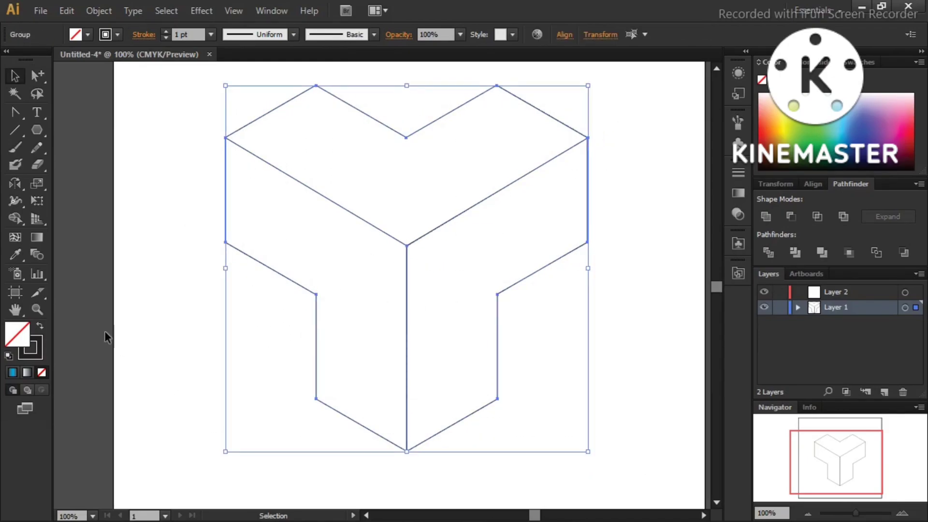
pyautogui.click(15, 218)
pyautogui.moveTo(344, 149); pyautogui.dragTo(491, 173)
pyautogui.moveTo(290, 249); pyautogui.dragTo(390, 407)
pyautogui.moveTo(498, 233)
pyautogui.mouseDown()
pyautogui.moveTo(401, 380)
pyautogui.moveTo(443, 384)
pyautogui.mouseUp()
pyautogui.press('v')
pyautogui.click(136, 139)
# Step: Fill the top face with a linear gradient and set the gradient's starting colour stop to black
pyautogui.click(43, 74)
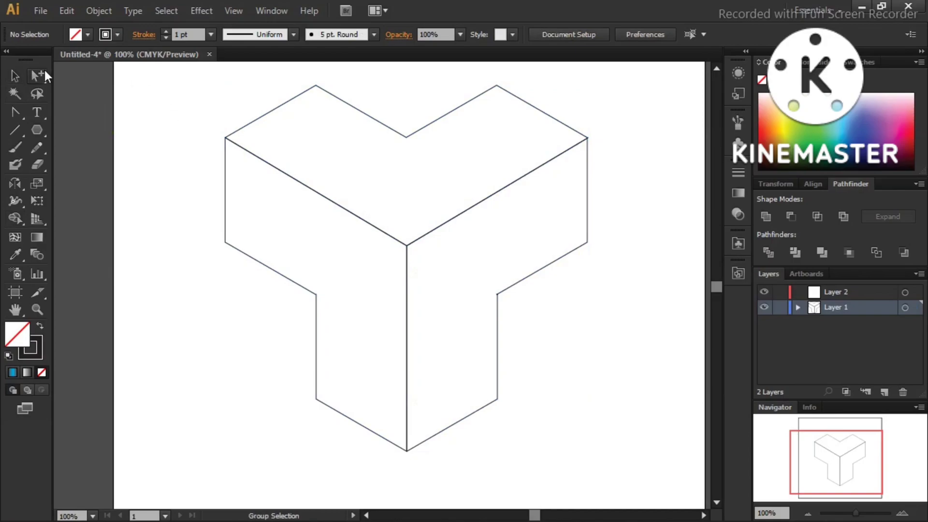
pyautogui.click(395, 131)
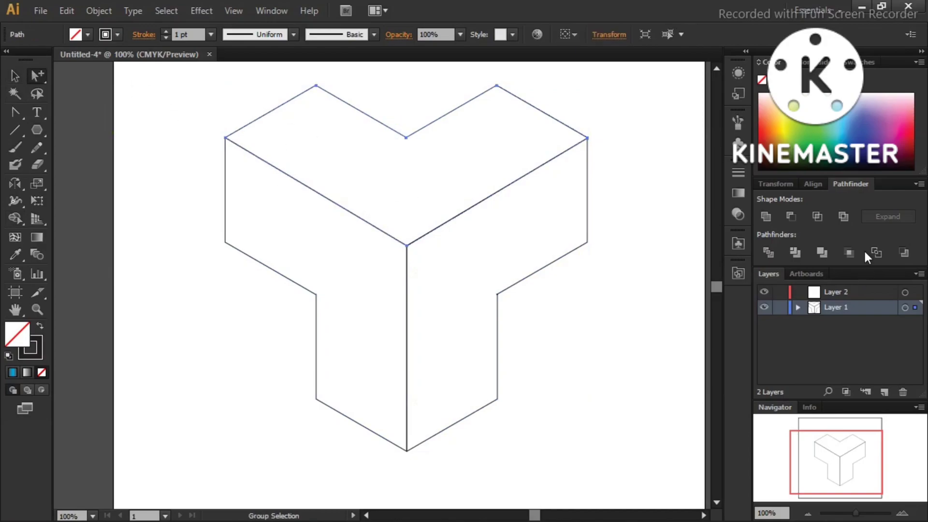
pyautogui.click(740, 194)
pyautogui.click(575, 184)
pyautogui.click(492, 214)
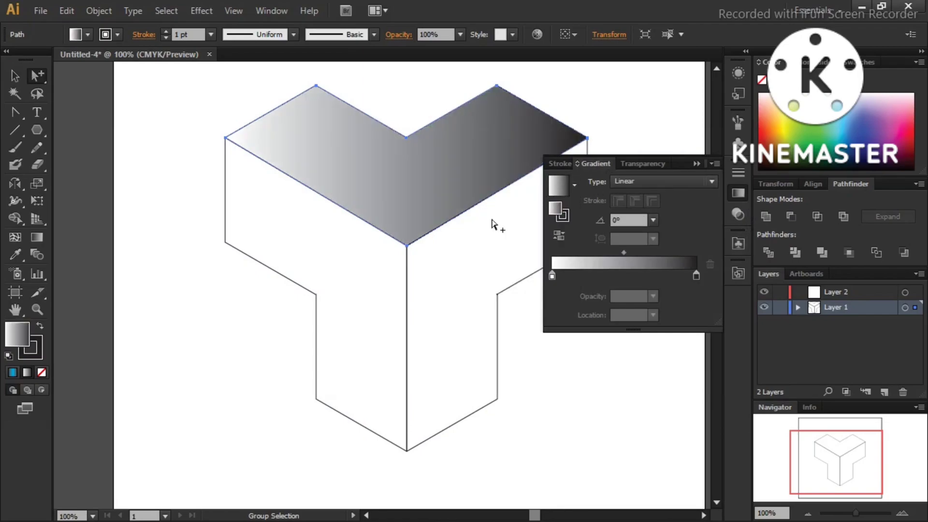
pyautogui.click(551, 274)
pyautogui.doubleClick(550, 274)
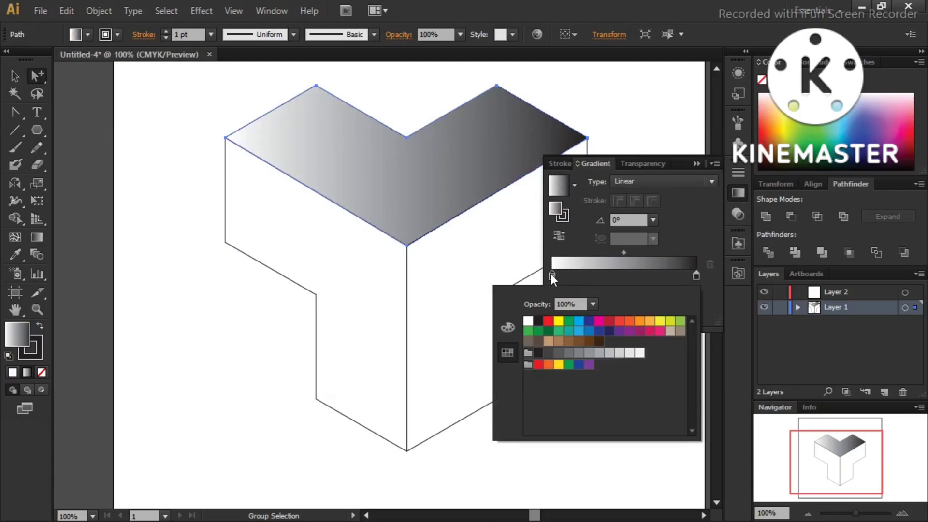
pyautogui.click(539, 322)
# Step: Add a cyan colour stop at 53.2% between the black ends of the top face's gradient
pyautogui.click(627, 275)
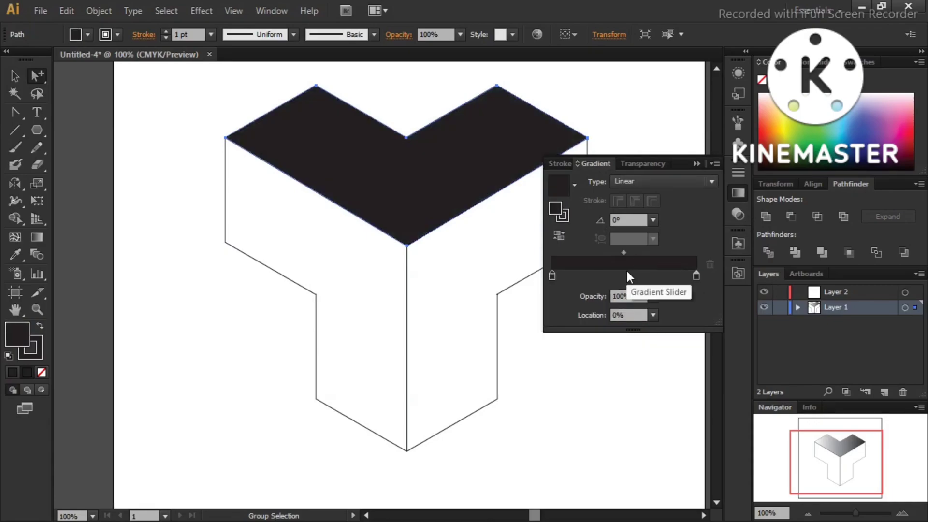
pyautogui.click(630, 275)
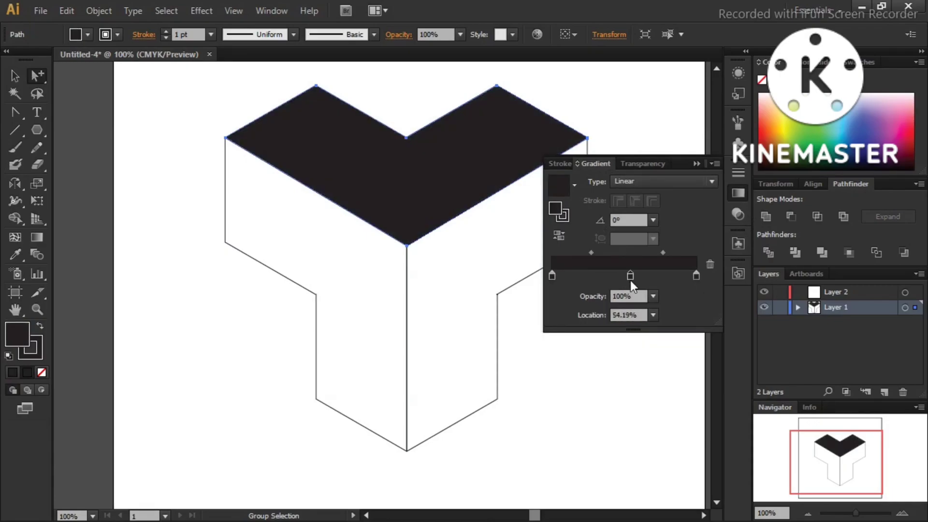
pyautogui.moveTo(631, 281); pyautogui.dragTo(629, 280)
pyautogui.doubleClick(628, 277)
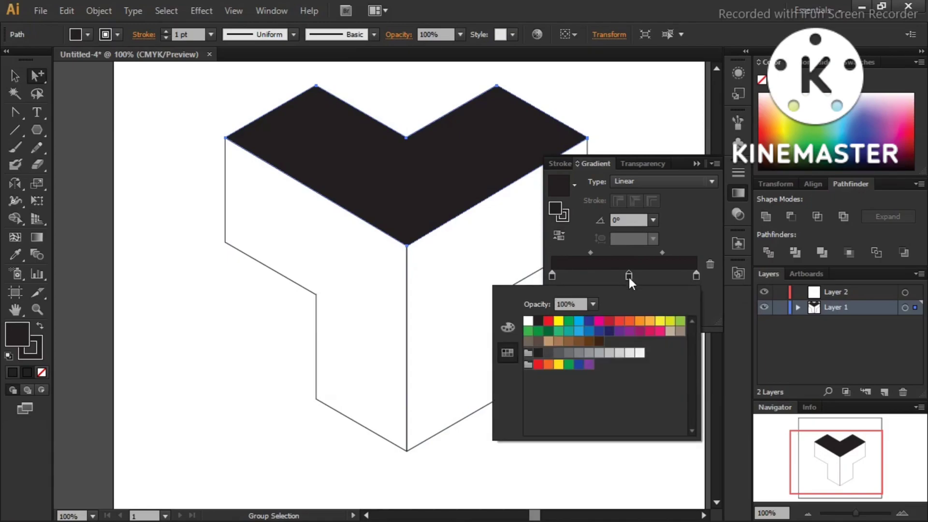
pyautogui.click(589, 322)
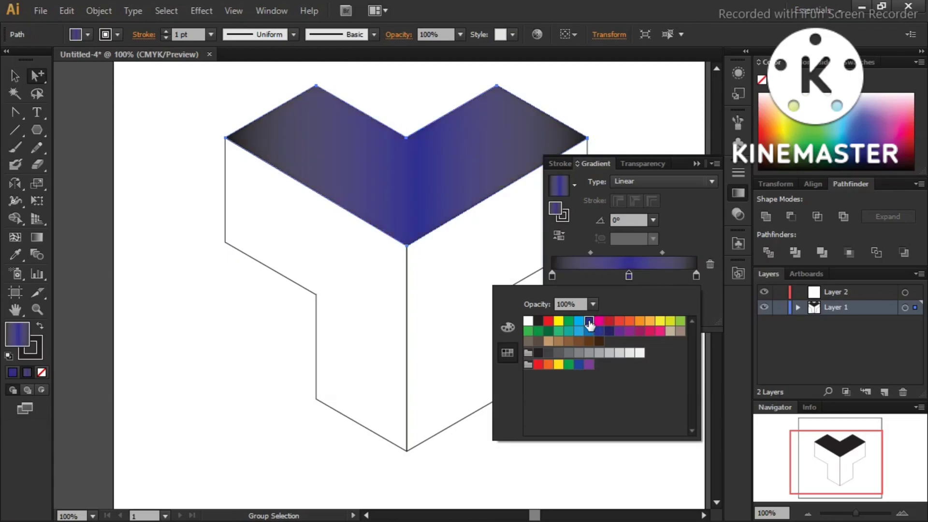
pyautogui.click(580, 321)
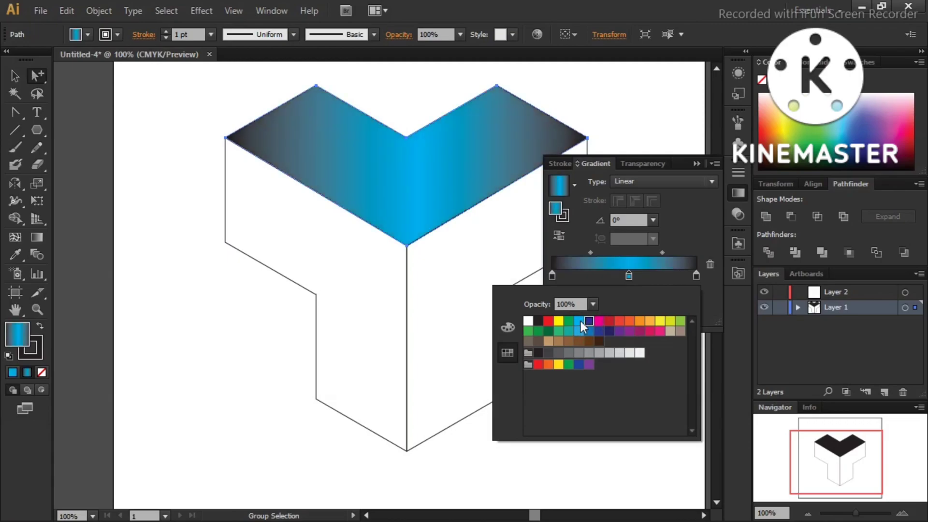
pyautogui.click(567, 159)
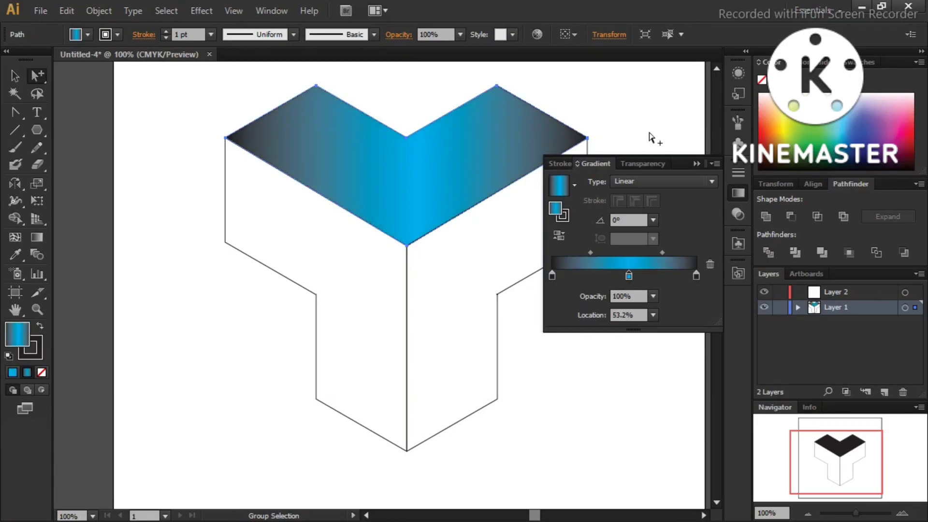
pyautogui.click(700, 164)
# Step: Copy the top face's black and cyan gradient to the left face with the Eyedropper
pyautogui.click(300, 249)
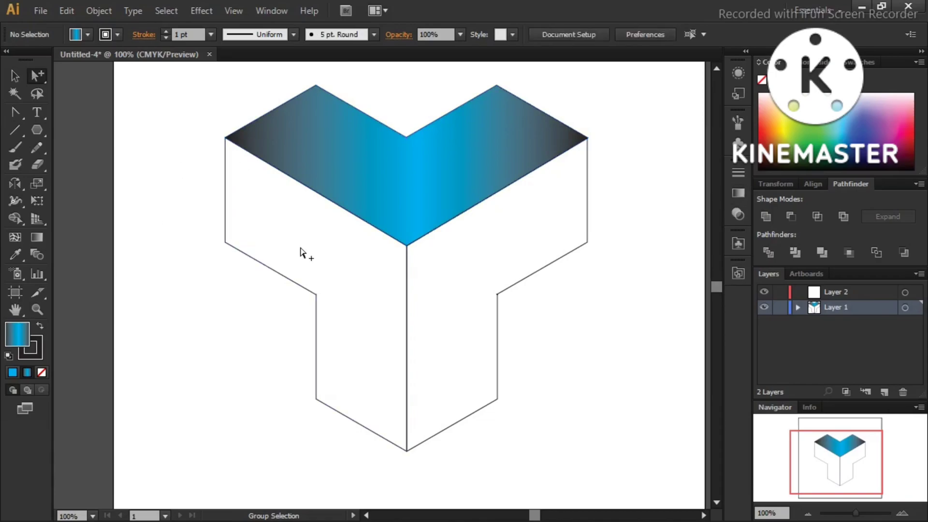
pyautogui.click(269, 268)
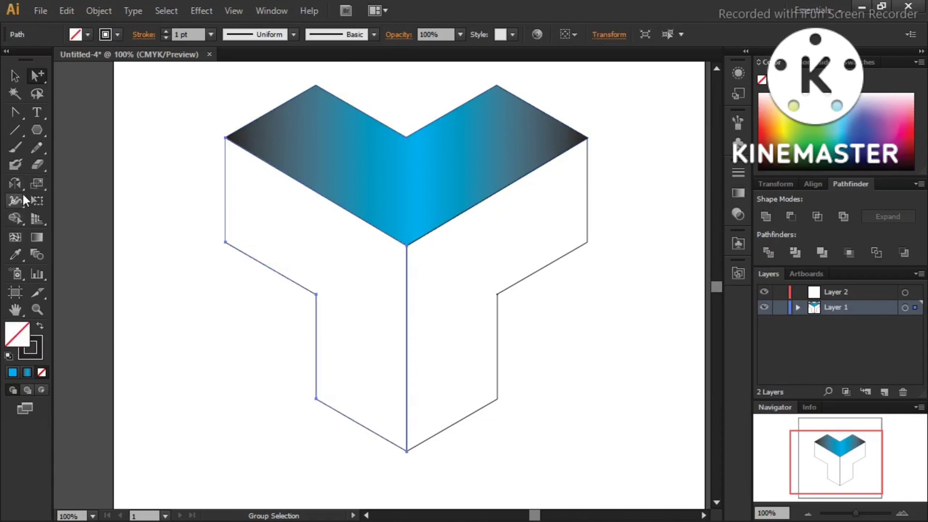
pyautogui.click(15, 254)
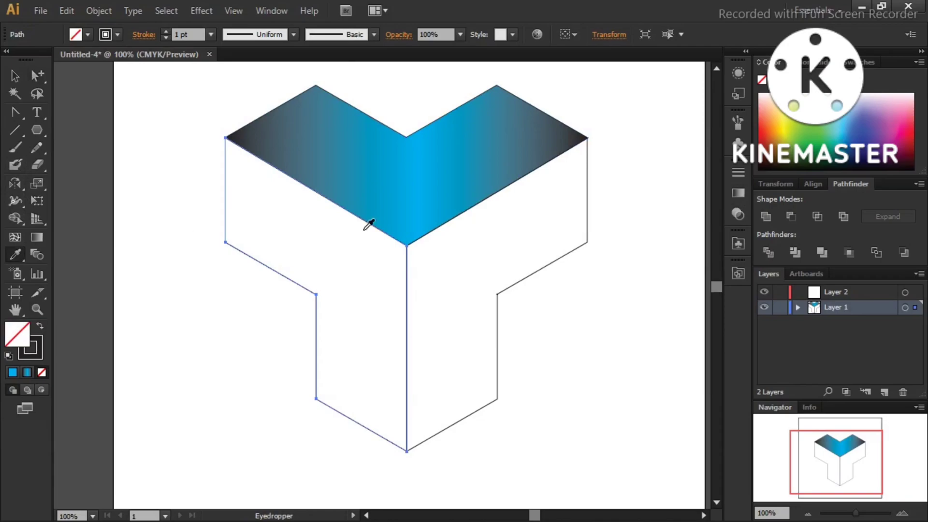
pyautogui.click(384, 174)
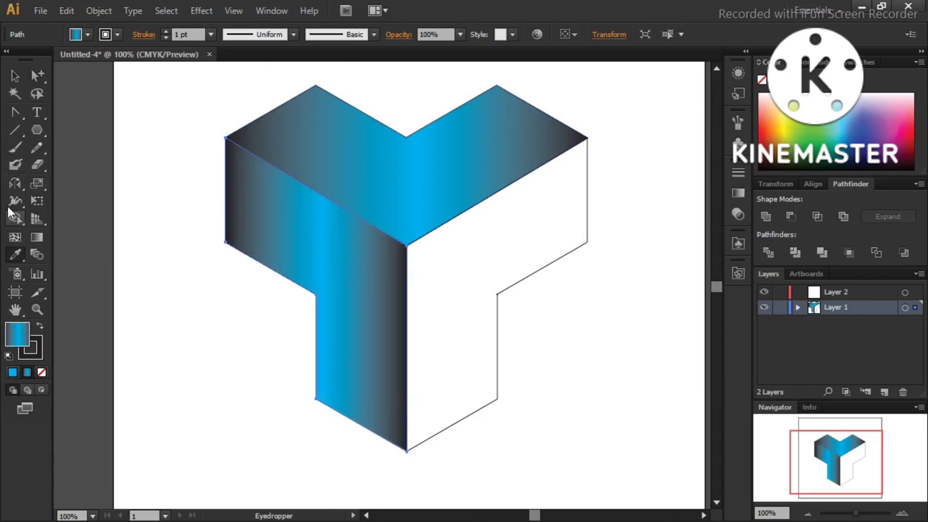
# Step: Sample the top face's gradient with the Eyedropper to fill the right face
pyautogui.click(41, 75)
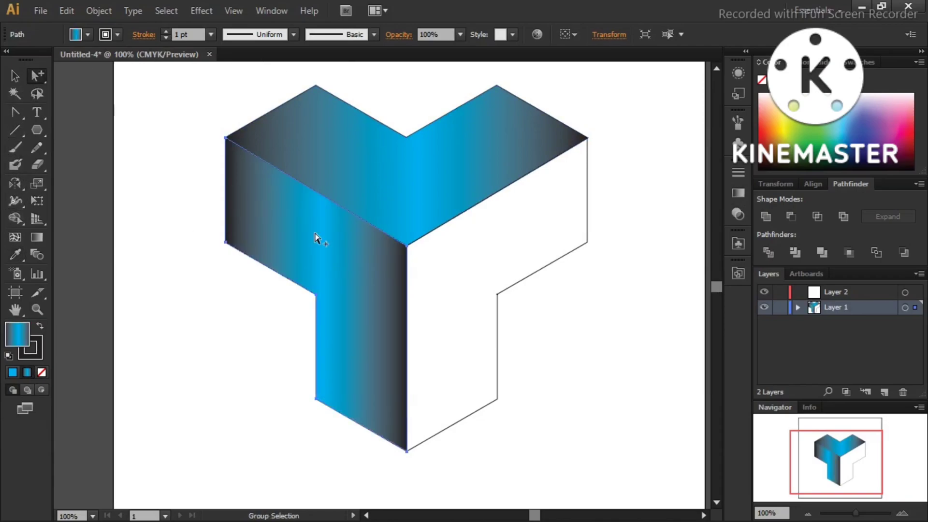
pyautogui.click(497, 297)
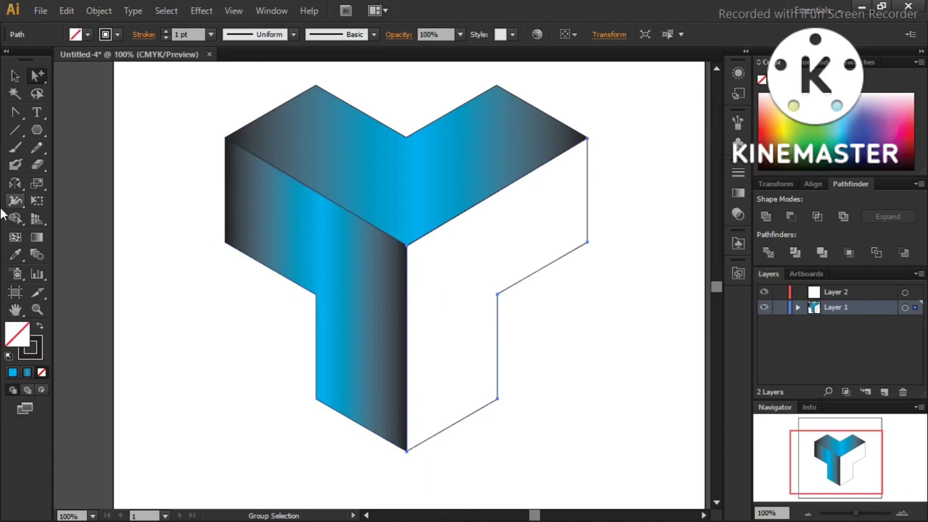
pyautogui.click(15, 250)
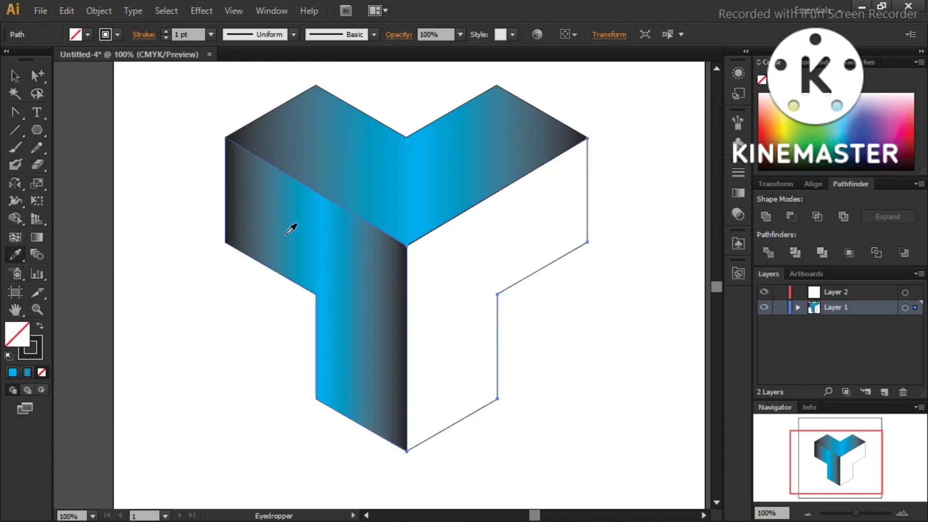
pyautogui.click(394, 161)
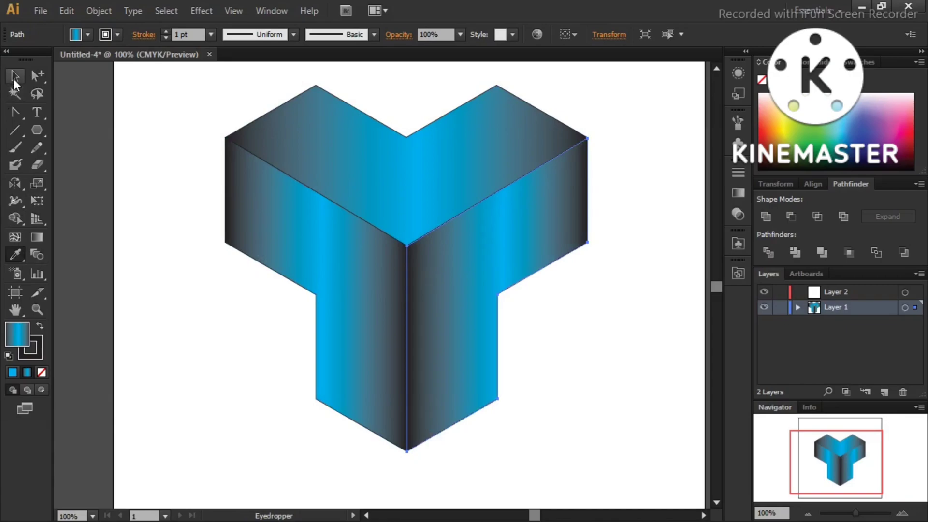
# Step: Redirect the top face's gradient to run from its right corner at a slight upward slant past its left corner
pyautogui.click(37, 75)
pyautogui.click(379, 158)
pyautogui.click(407, 135)
pyautogui.click(408, 136)
pyautogui.click(36, 237)
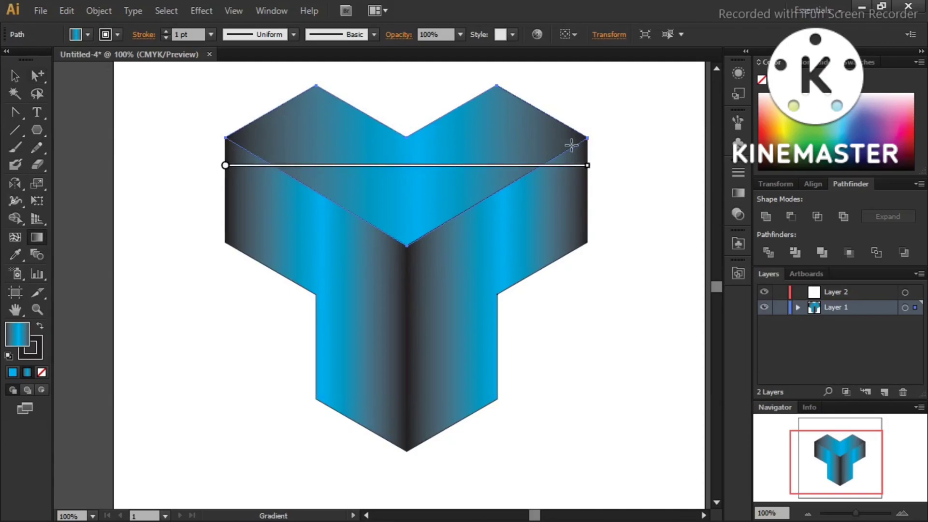
pyautogui.moveTo(573, 145)
pyautogui.mouseDown()
pyautogui.moveTo(217, 118)
pyautogui.moveTo(157, 104)
pyautogui.mouseUp()
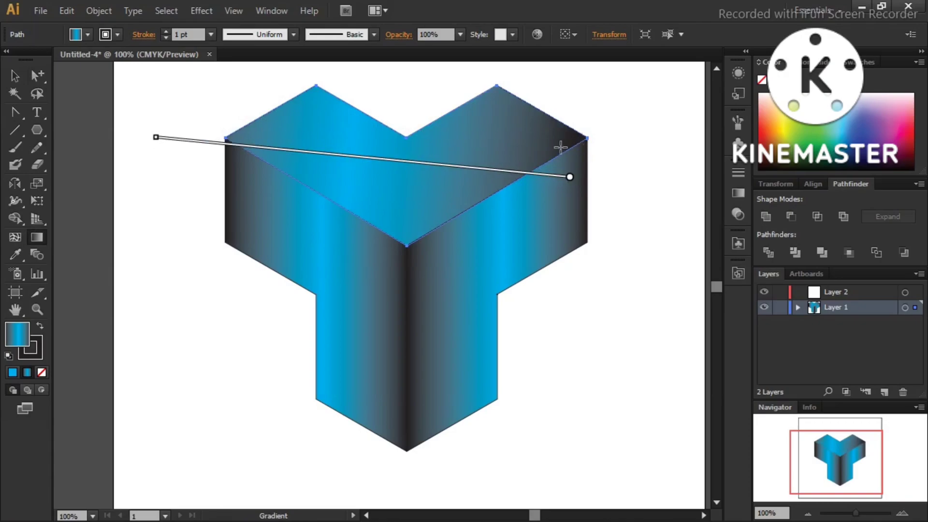
# Step: Redirect the left face's gradient diagonally from its upper-left corner down to the shape's bottom vertex
pyautogui.click(37, 76)
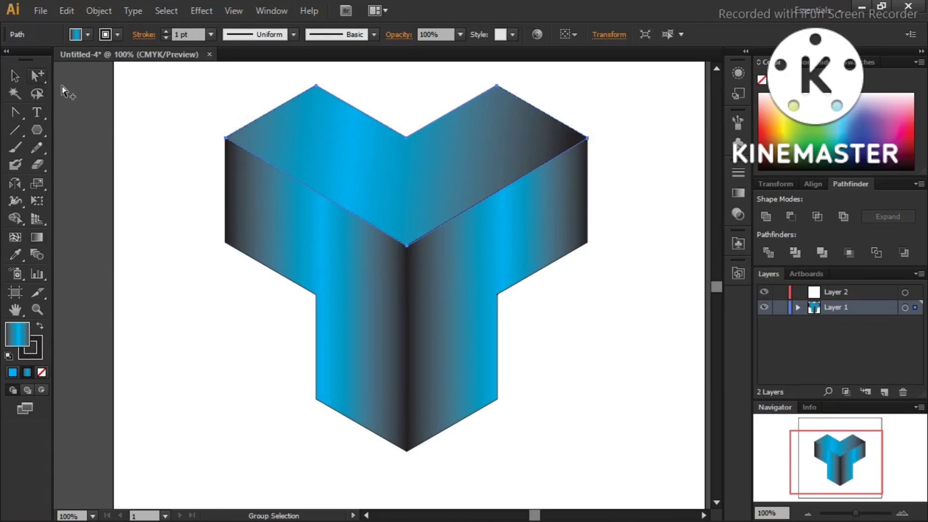
pyautogui.click(317, 301)
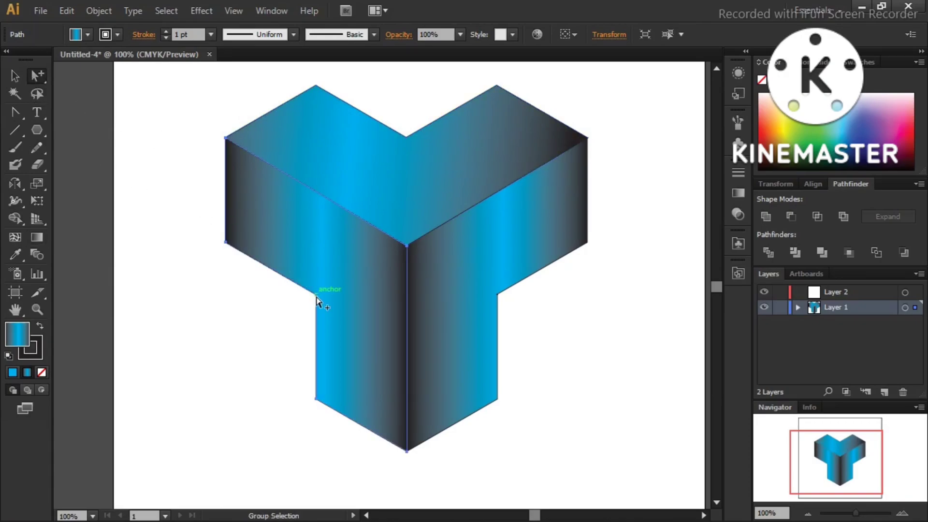
pyautogui.click(36, 237)
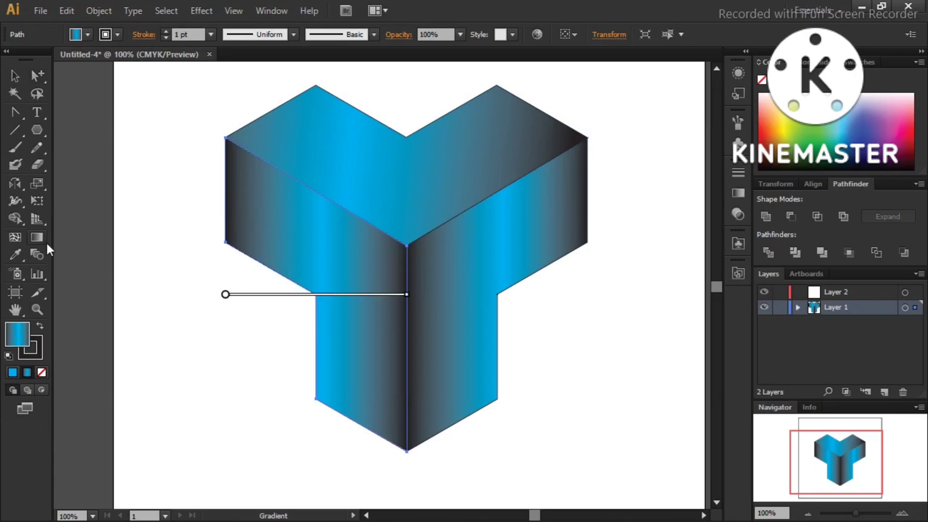
pyautogui.moveTo(230, 160); pyautogui.dragTo(405, 444)
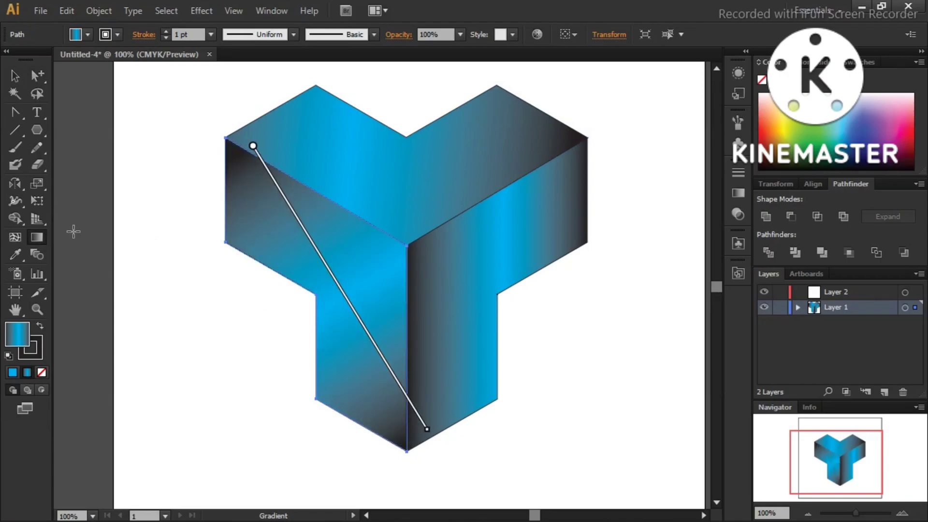
# Step: Redirect the right face's gradient diagonally from its upper-right corner down to the shape's bottom vertex
pyautogui.click(37, 75)
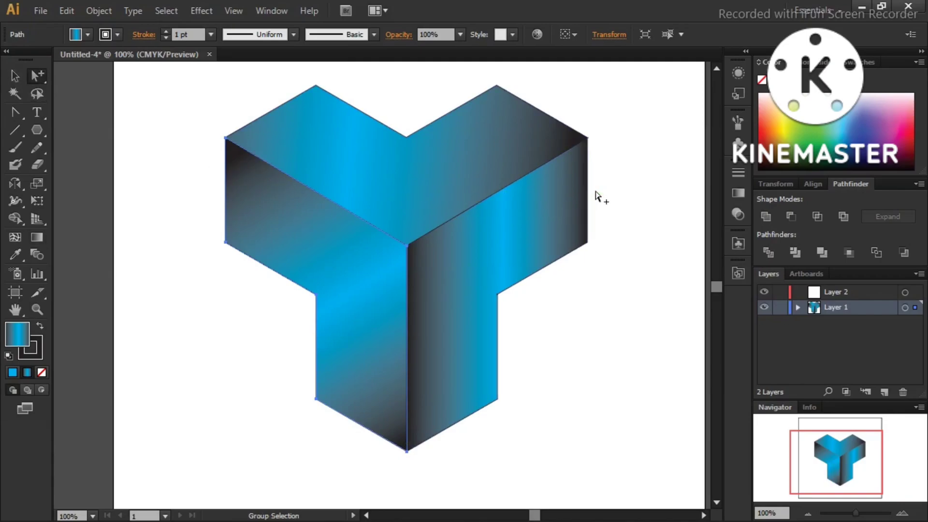
pyautogui.click(589, 228)
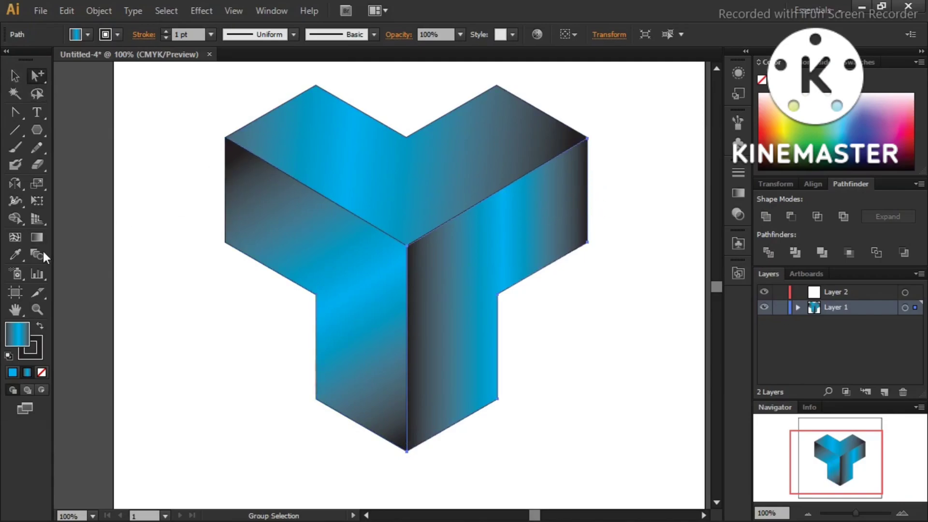
pyautogui.click(37, 237)
pyautogui.moveTo(581, 151)
pyautogui.mouseDown()
pyautogui.moveTo(435, 444)
pyautogui.moveTo(413, 461)
pyautogui.moveTo(410, 451)
pyautogui.mouseUp()
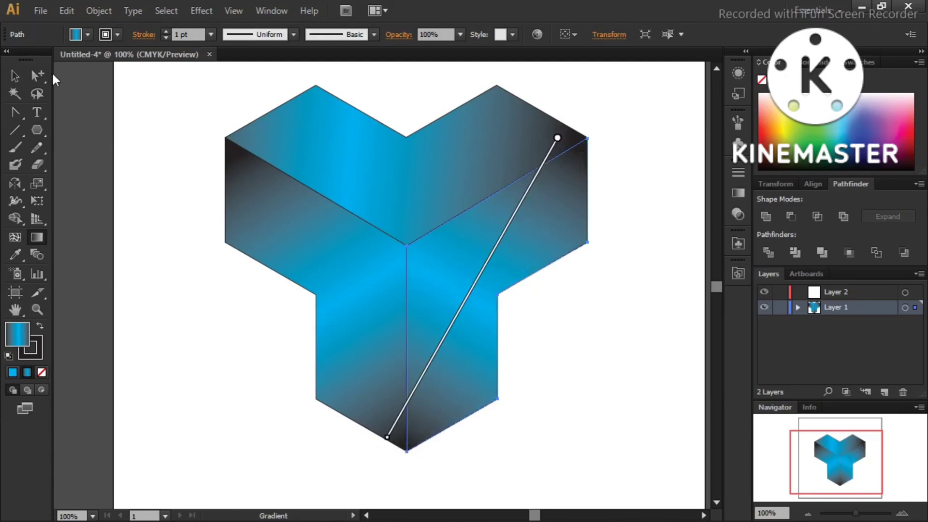
# Step: Select all three faces of the shape and set their stroke to None
pyautogui.click(15, 75)
pyautogui.moveTo(144, 76)
pyautogui.mouseDown()
pyautogui.moveTo(530, 446)
pyautogui.moveTo(617, 474)
pyautogui.mouseUp()
pyautogui.click(116, 35)
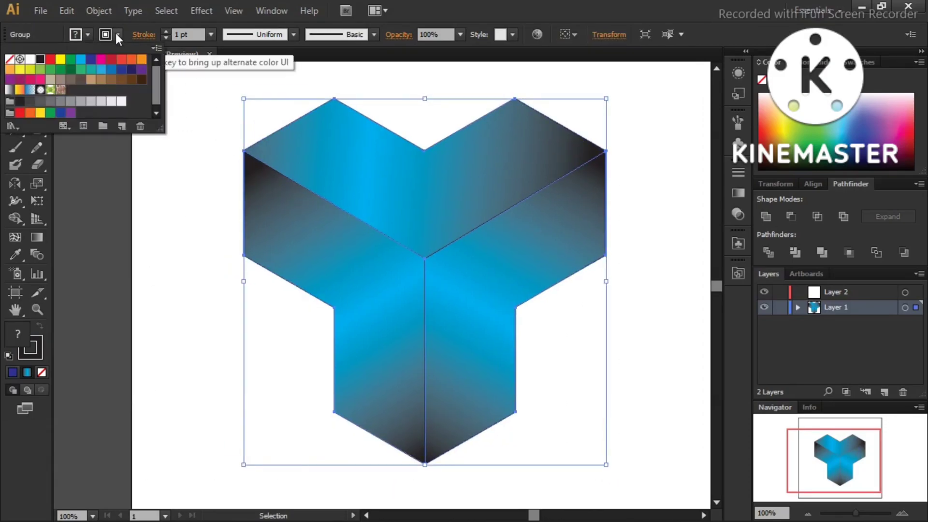
pyautogui.click(10, 62)
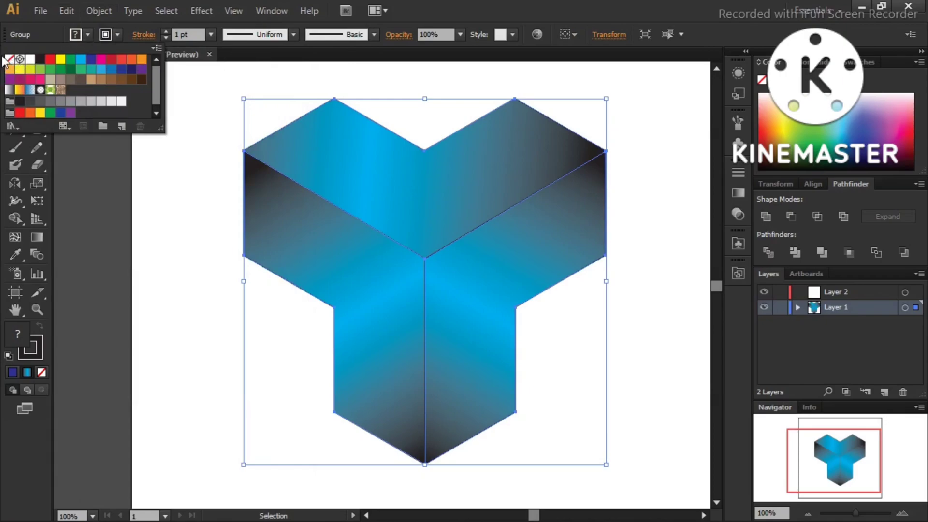
pyautogui.click(11, 61)
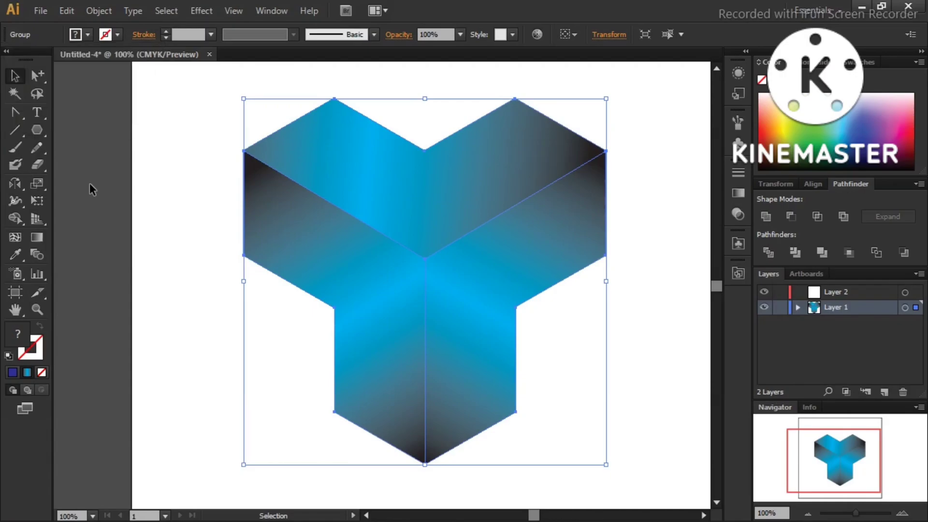
# Step: Select the whole three-faced shape and open the Artistic Plastic Wrap effect, fitting the entire shape in its preview at 25%
pyautogui.click(169, 109)
pyautogui.moveTo(177, 68); pyautogui.dragTo(649, 472)
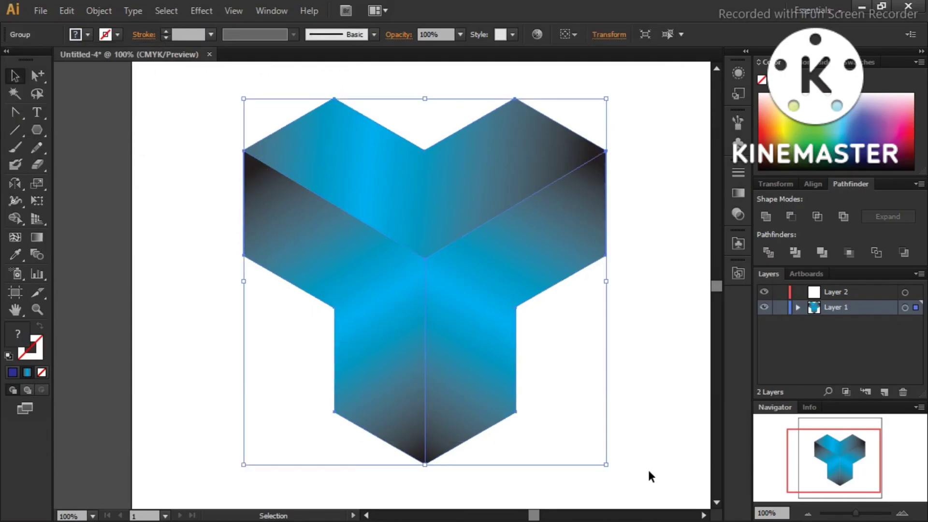
pyautogui.click(236, 14)
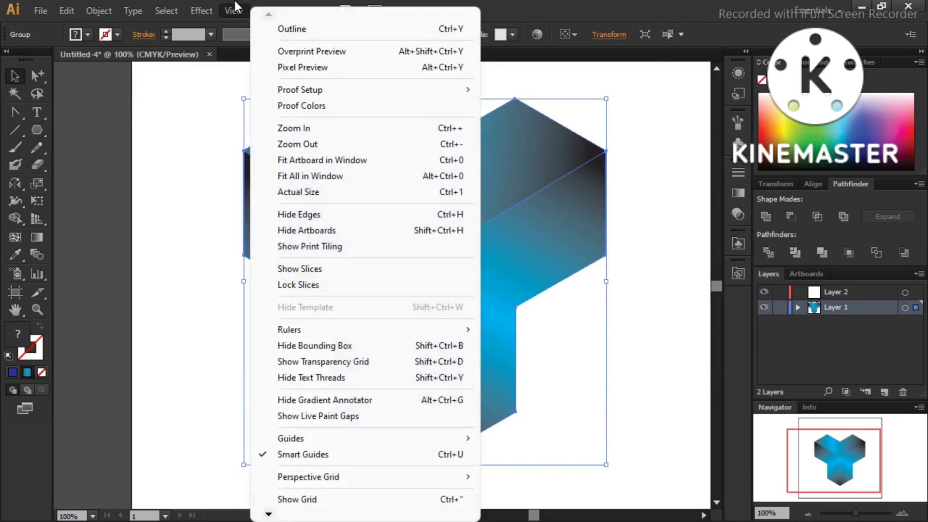
pyautogui.click(290, 233)
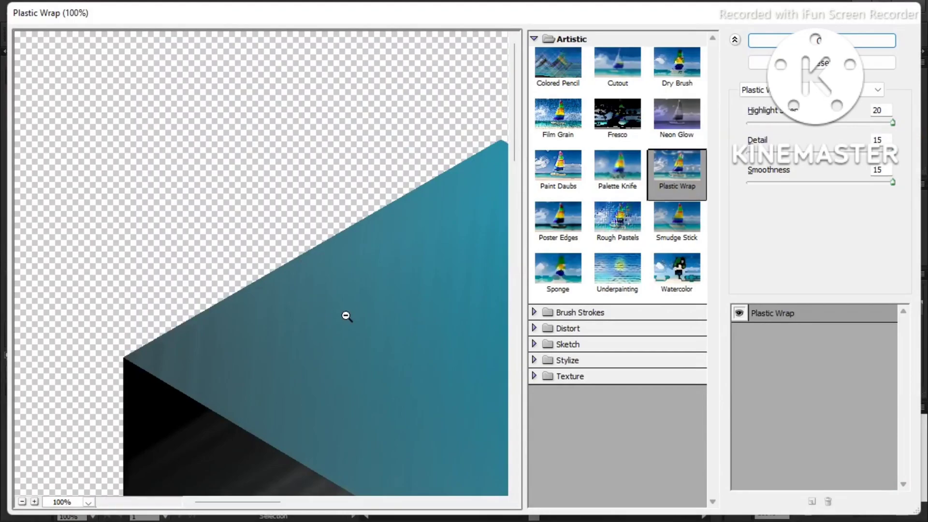
pyautogui.keyDown('alt'); pyautogui.click(361, 355); pyautogui.keyUp('alt')
pyautogui.keyDown('alt'); pyautogui.click(361, 355); pyautogui.keyUp('alt')
pyautogui.keyDown('alt'); pyautogui.click(360, 355); pyautogui.keyUp('alt')
pyautogui.keyDown('alt'); pyautogui.click(361, 355); pyautogui.keyUp('alt')
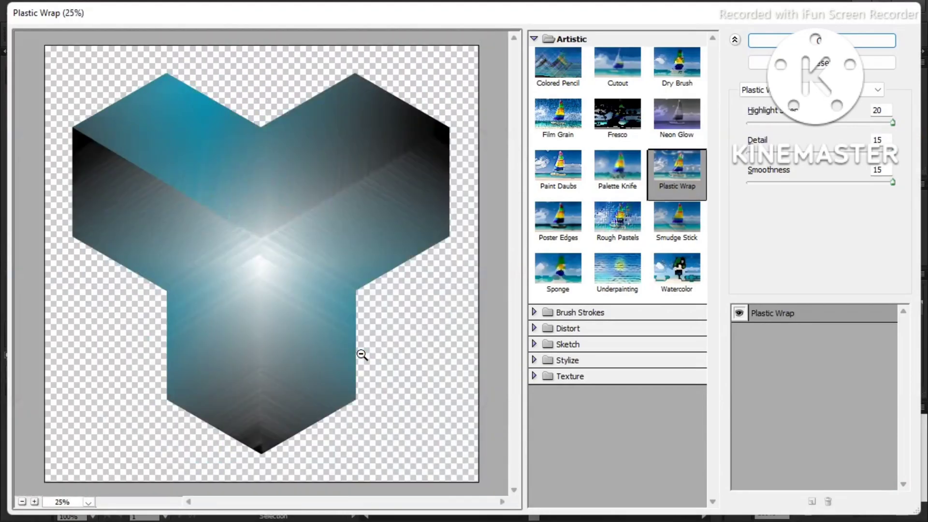
# Step: Apply the Plastic Wrap effect with highlight strength 20 and with smoothness and detail lowered to below the middle of their ranges
pyautogui.moveTo(893, 123); pyautogui.dragTo(869, 123)
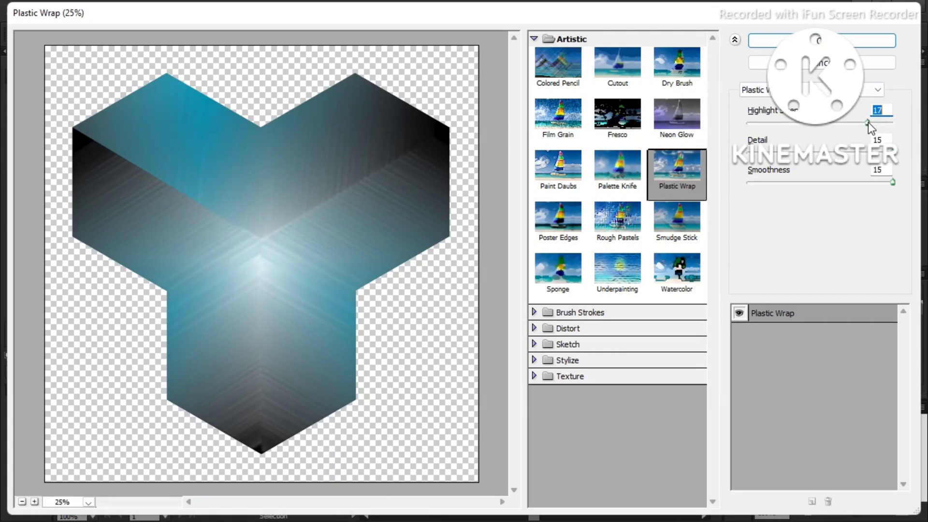
pyautogui.moveTo(868, 122); pyautogui.dragTo(917, 127)
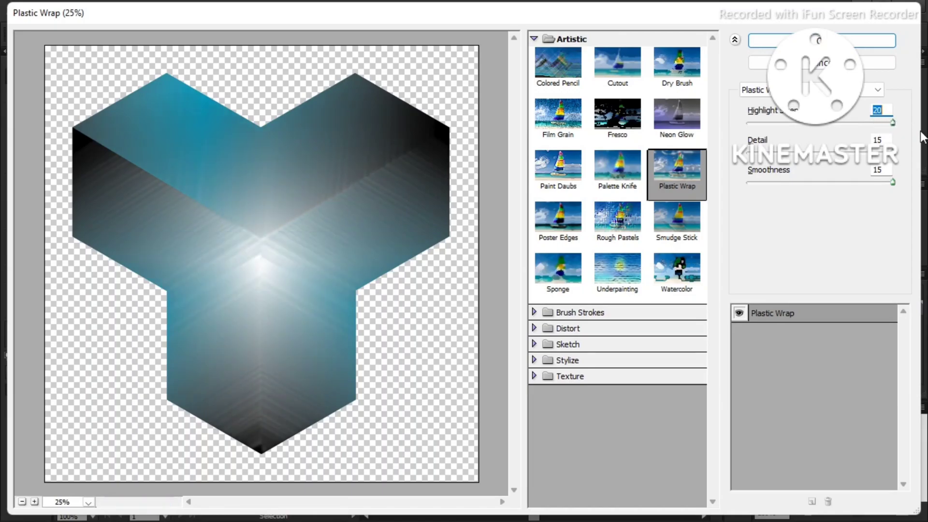
pyautogui.moveTo(884, 181); pyautogui.dragTo(805, 184)
pyautogui.moveTo(893, 152); pyautogui.dragTo(804, 153)
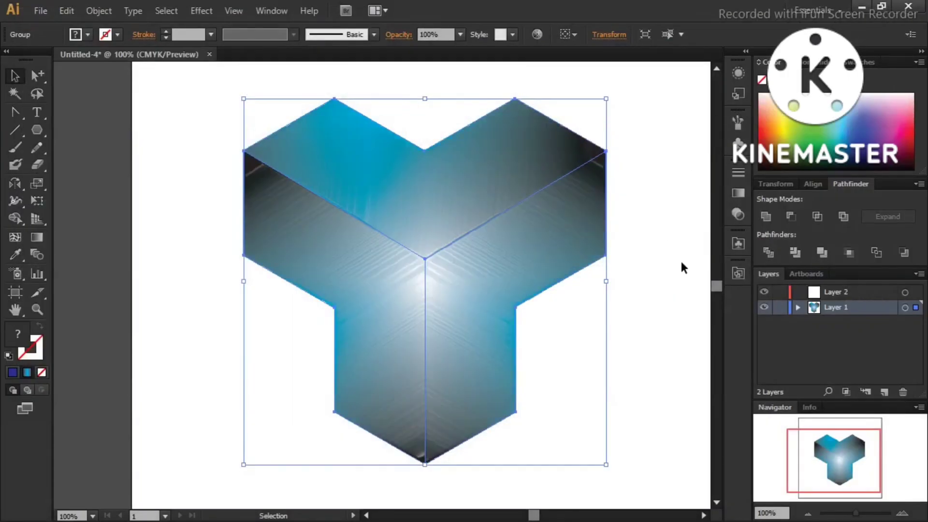
pyautogui.click(681, 259)
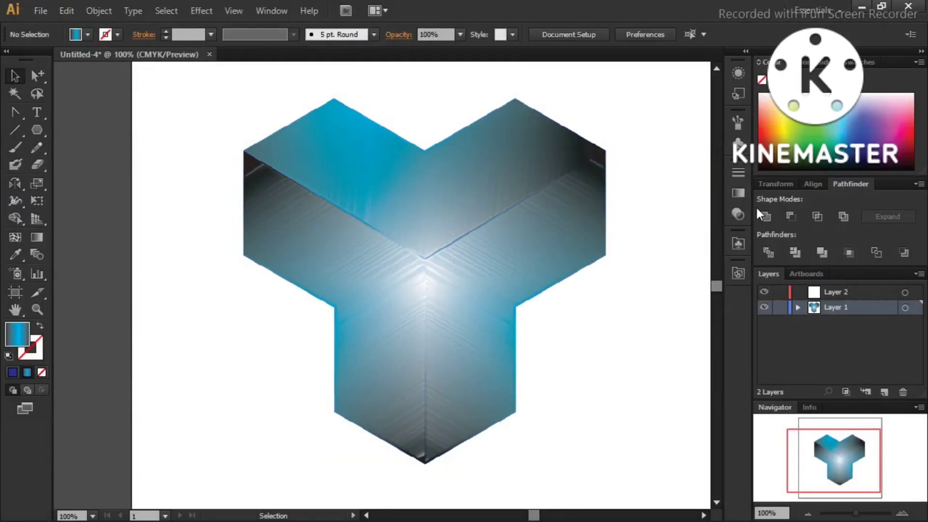
# Step: Redraw only the left face's gradient diagonally from just above its upper-left edge to just beside the shape's bottom vertex
pyautogui.click(739, 192)
pyautogui.click(740, 192)
pyautogui.click(38, 76)
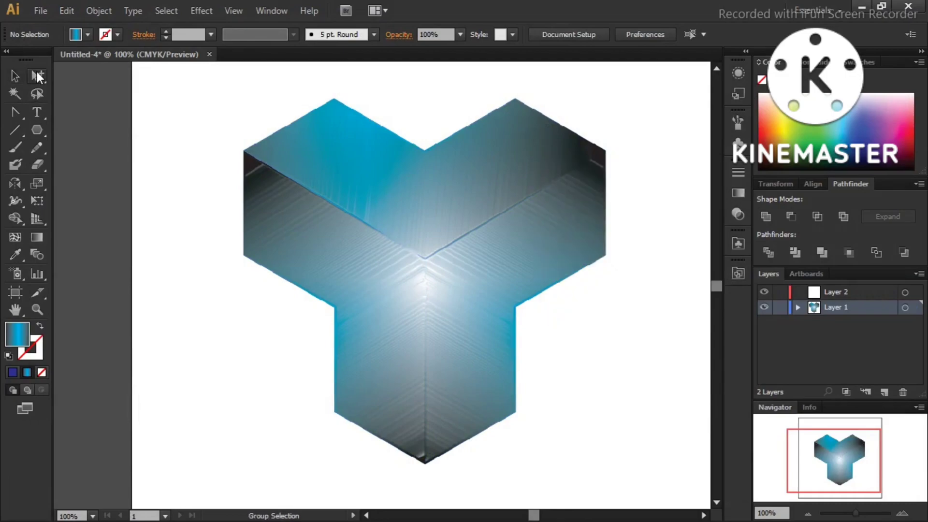
pyautogui.click(297, 191)
pyautogui.click(32, 238)
pyautogui.moveTo(211, 149); pyautogui.dragTo(424, 475)
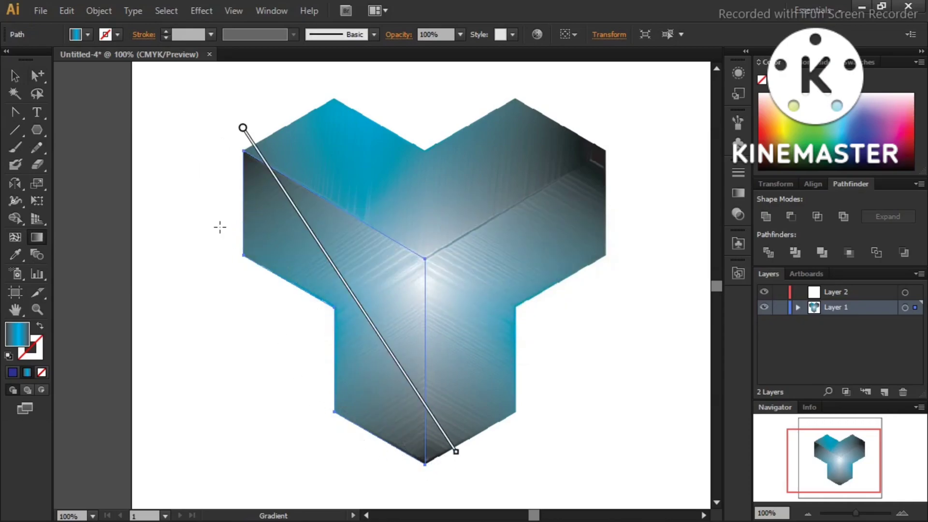
pyautogui.moveTo(243, 148)
pyautogui.mouseDown()
pyautogui.moveTo(410, 425)
pyautogui.moveTo(432, 469)
pyautogui.moveTo(425, 466)
pyautogui.mouseUp()
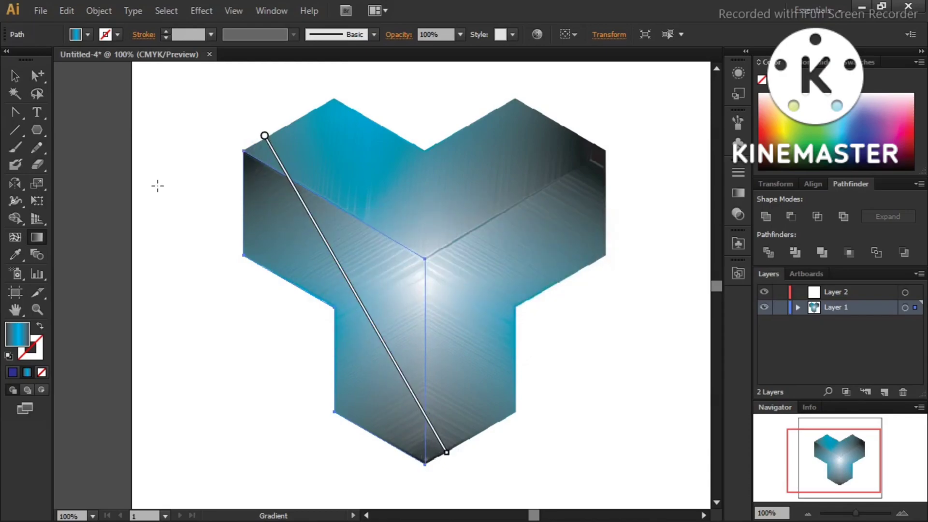
# Step: Redraw the top face's gradient at a steeper slant, from above its right corner down past its left corner
pyautogui.click(37, 75)
pyautogui.click(422, 150)
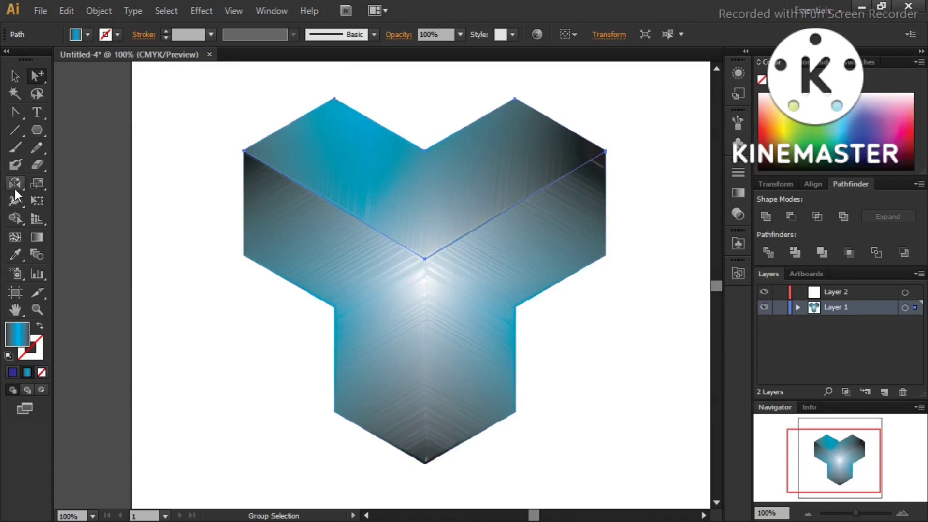
pyautogui.click(36, 237)
pyautogui.moveTo(467, 162); pyautogui.dragTo(142, 221)
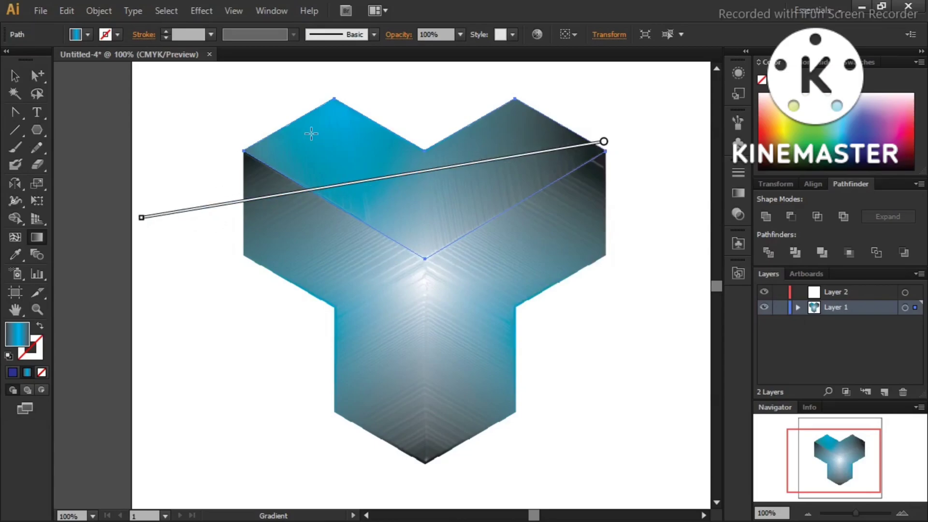
pyautogui.moveTo(624, 142); pyautogui.dragTo(151, 285)
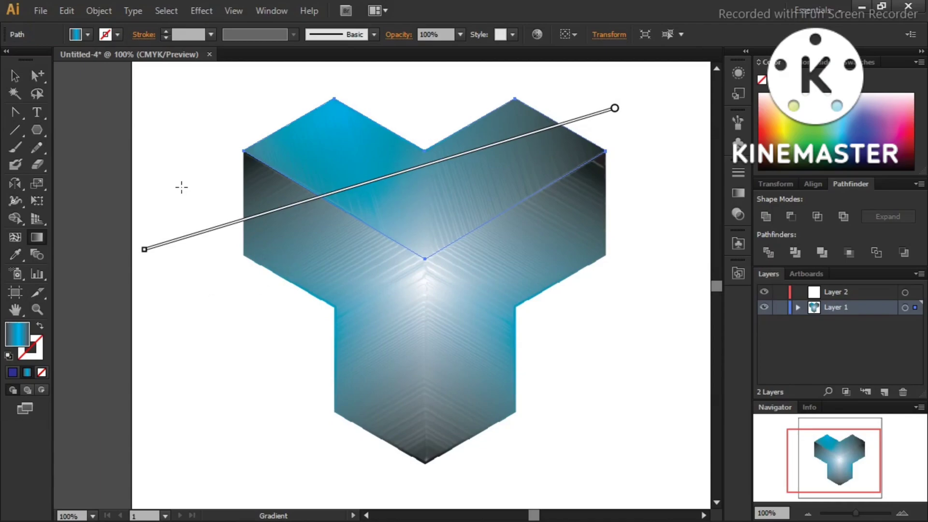
pyautogui.click(15, 76)
pyautogui.click(153, 216)
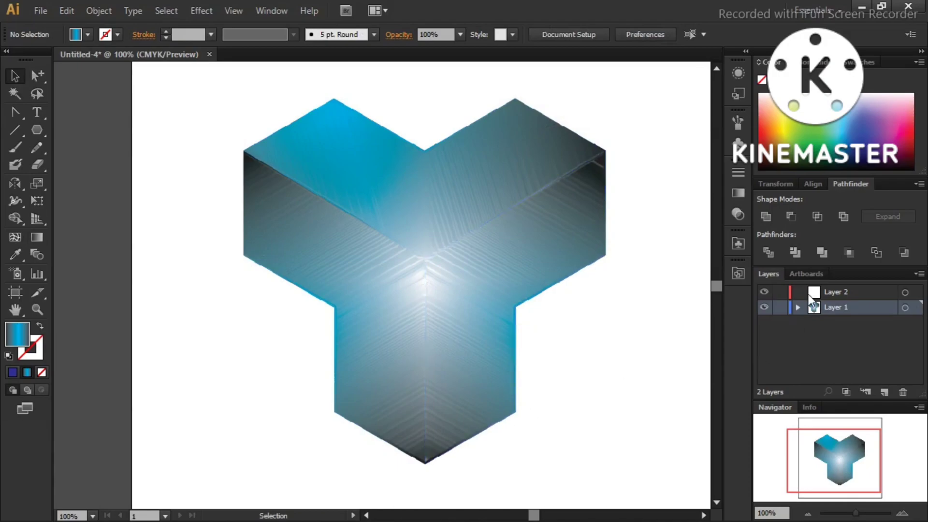
# Step: Redraw the right face's gradient diagonally from just above its upper-right corner to beyond the shape's bottom vertex
pyautogui.click(562, 229)
pyautogui.click(614, 252)
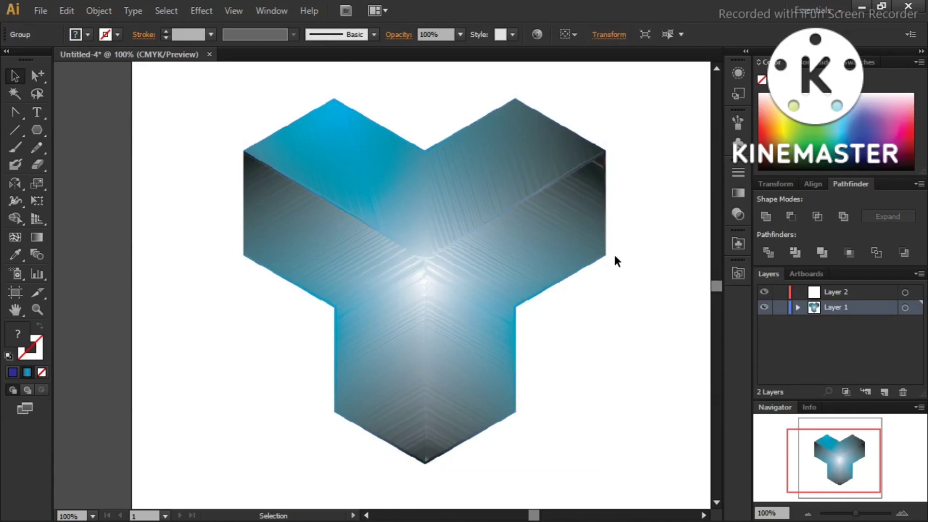
pyautogui.click(37, 75)
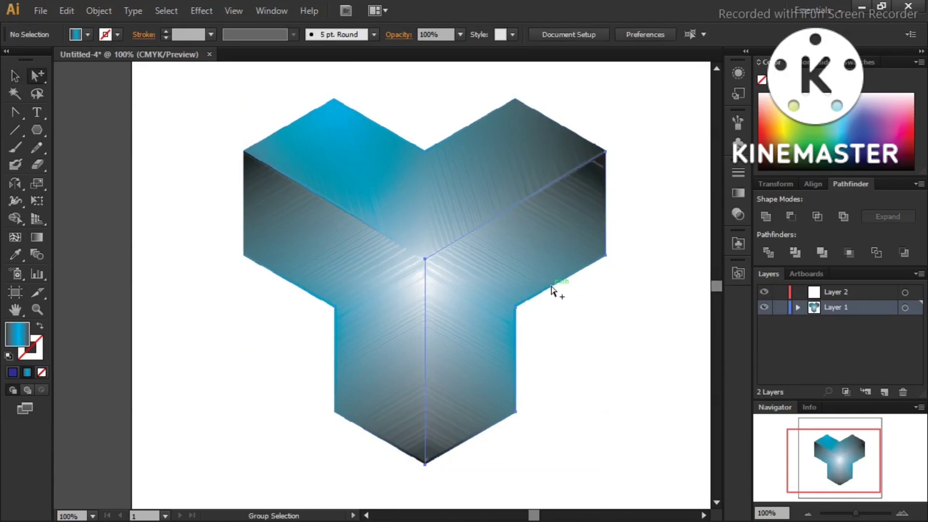
pyautogui.click(556, 290)
pyautogui.click(38, 237)
pyautogui.moveTo(618, 133)
pyautogui.mouseDown()
pyautogui.moveTo(431, 472)
pyautogui.moveTo(394, 499)
pyautogui.moveTo(405, 438)
pyautogui.mouseUp()
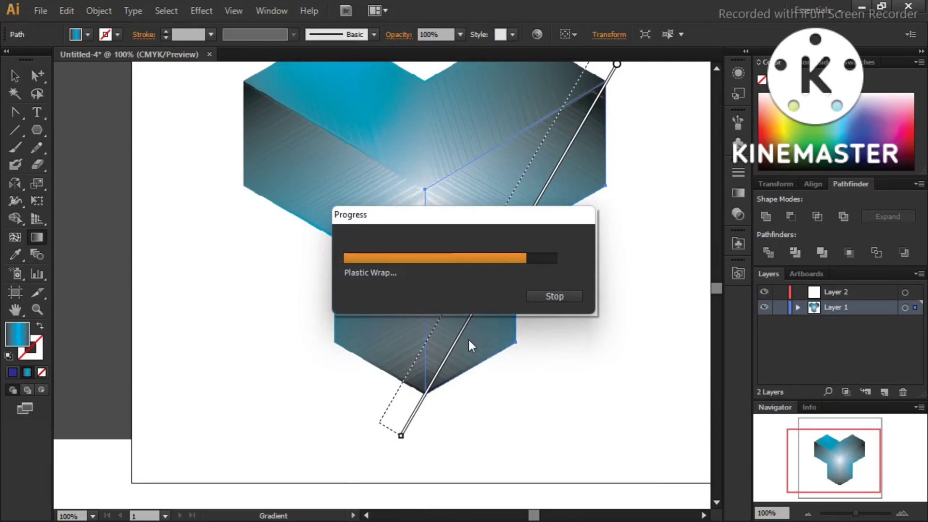
pyautogui.scroll(3, 469, 342)
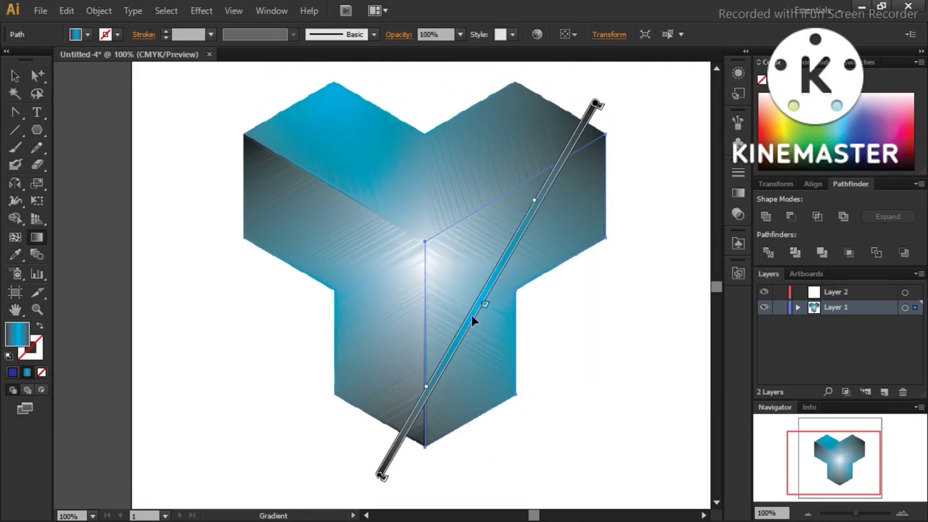
pyautogui.click(15, 76)
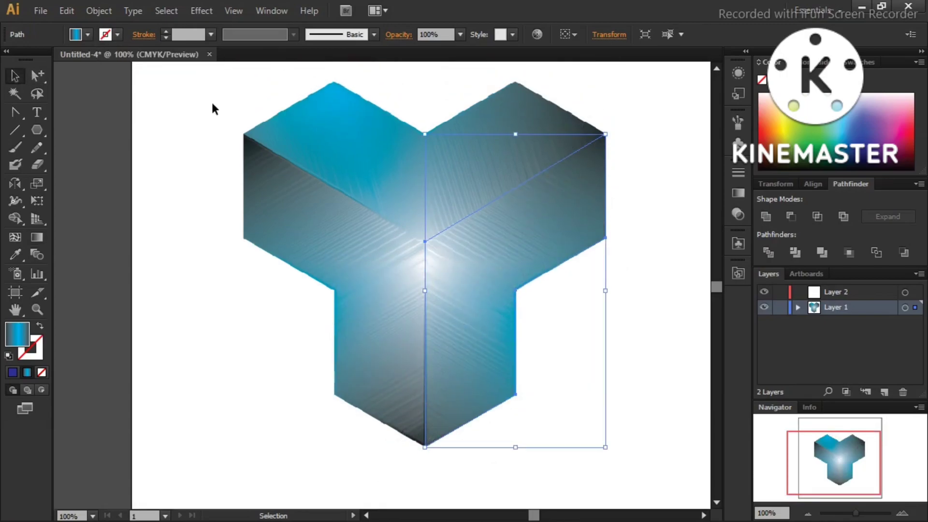
pyautogui.click(211, 100)
pyautogui.scroll(3, 393, 224)
pyautogui.scroll(-2, 394, 224)
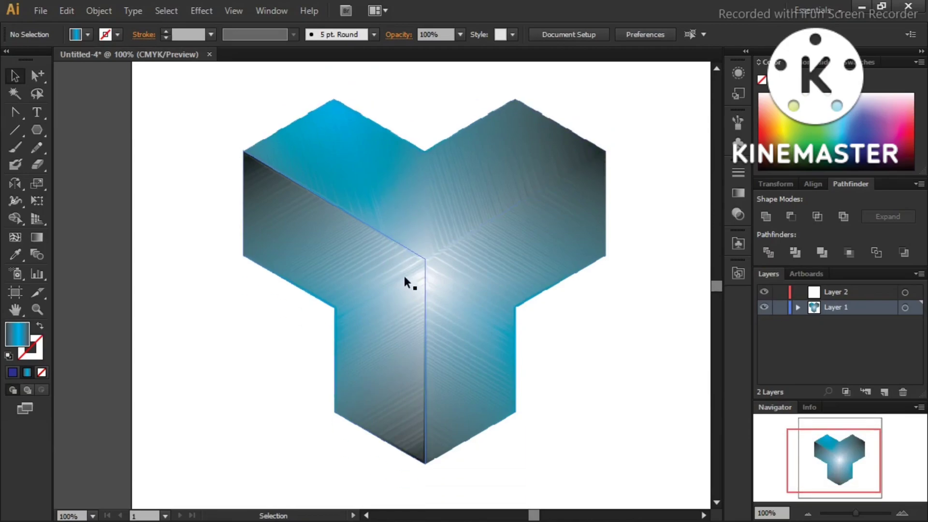
pyautogui.scroll(-2, 609, 424)
pyautogui.scroll(1, 609, 424)
pyautogui.hscroll(3, 608, 424)
pyautogui.hscroll(2, 608, 425)
pyautogui.scroll(1, 555, 422)
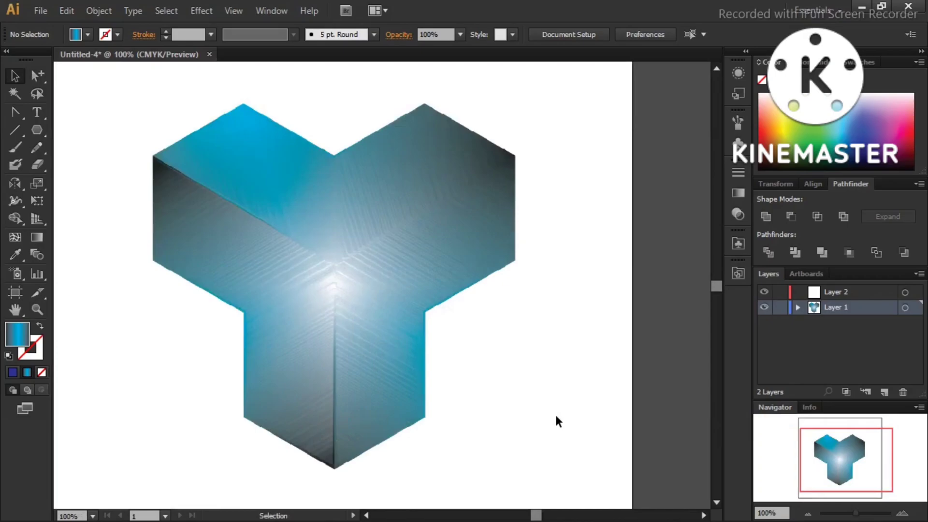